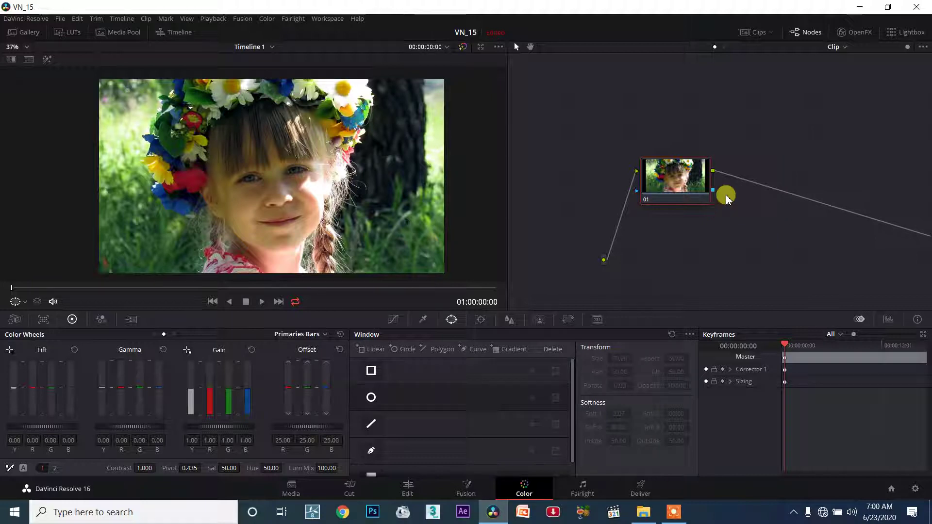
# - Bring up the Blur palette, showing Radius 0.50, H/V Ratio 0.50 and Scaling 0.25
pyautogui.click(482, 319)
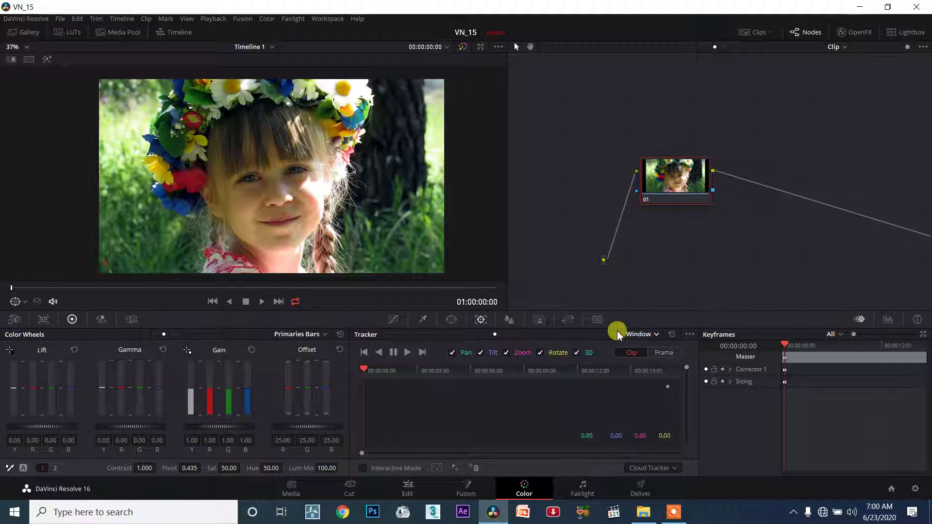
pyautogui.click(510, 320)
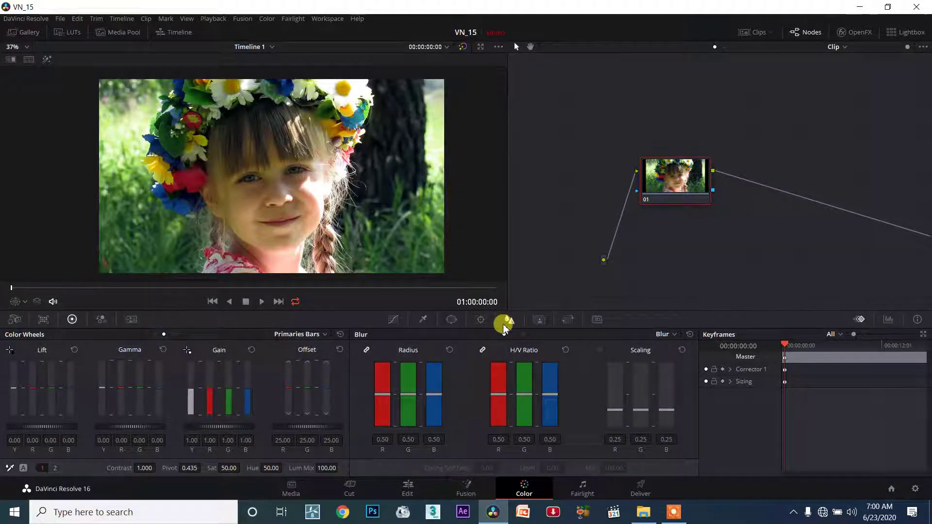
# - Toggle to Tracker and back to Blur, then zoom the viewer to 89% on the girl's face
pyautogui.click(490, 325)
pyautogui.click(510, 323)
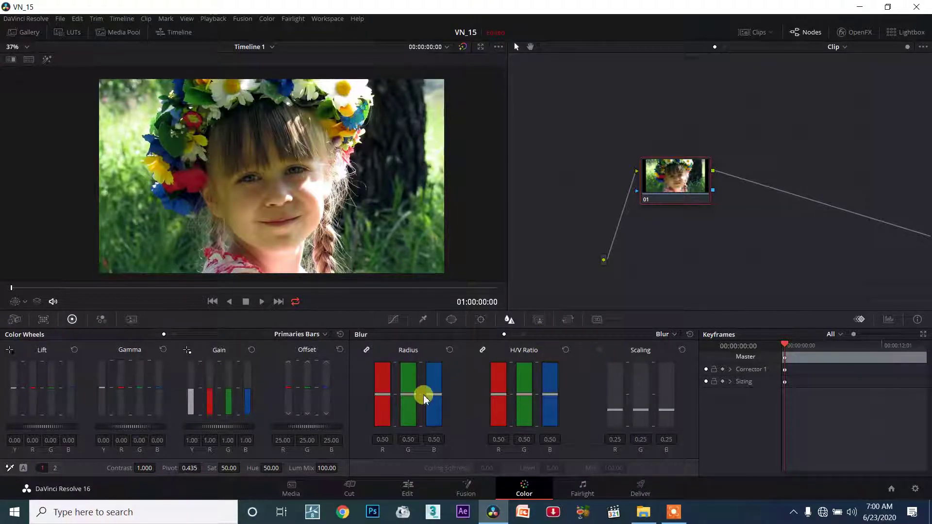
pyautogui.scroll(2, 247, 144)
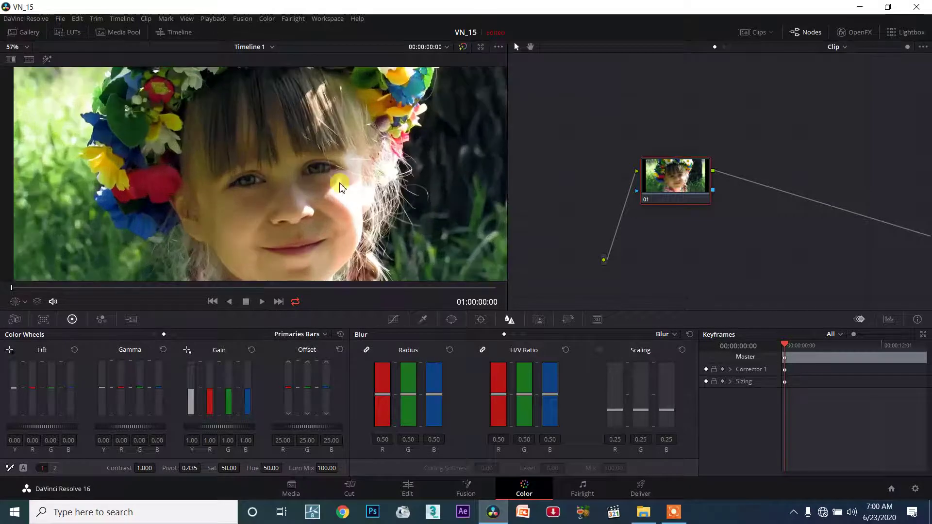
pyautogui.scroll(1, 341, 186)
pyautogui.scroll(1, 334, 179)
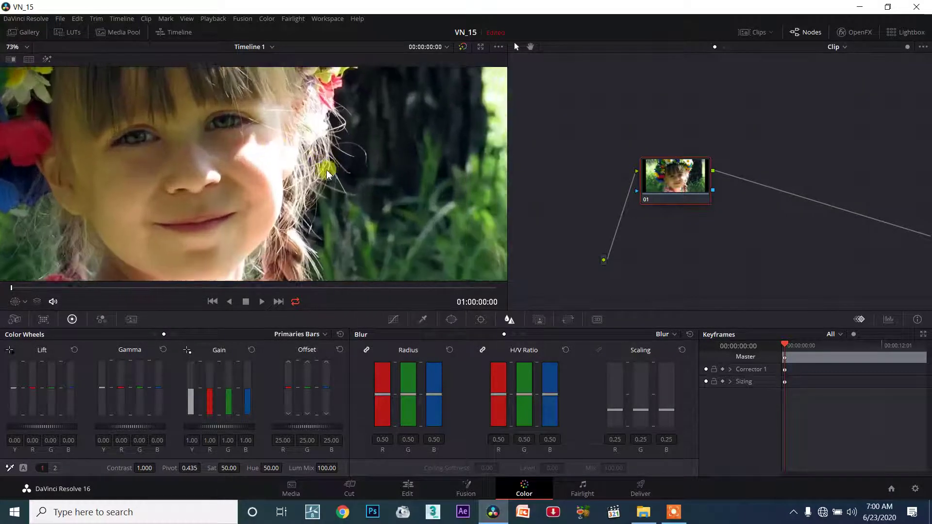
pyautogui.scroll(1, 324, 170)
pyautogui.scroll(1, 309, 177)
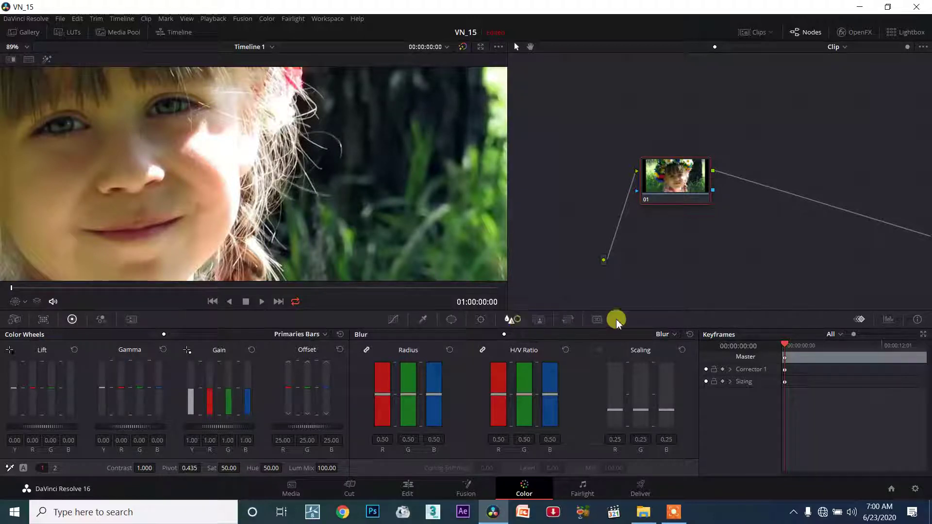
pyautogui.click(669, 334)
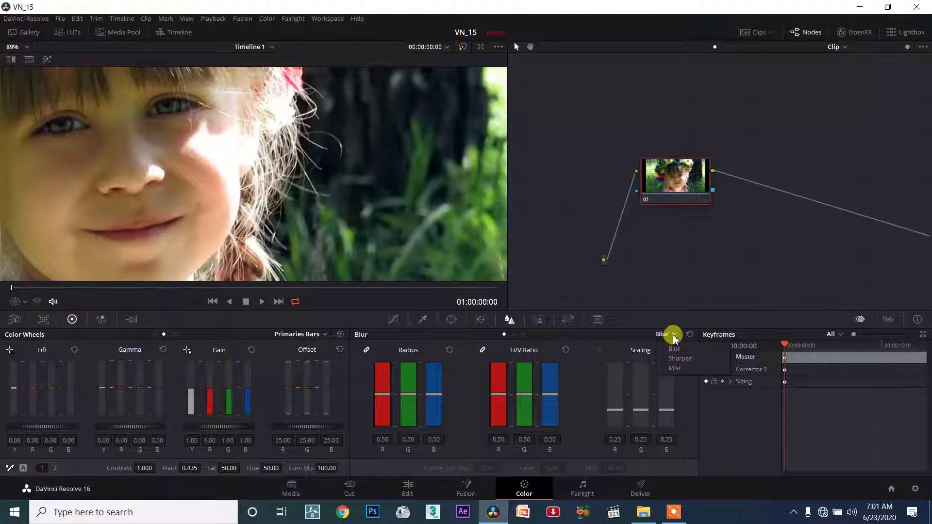
pyautogui.click(674, 349)
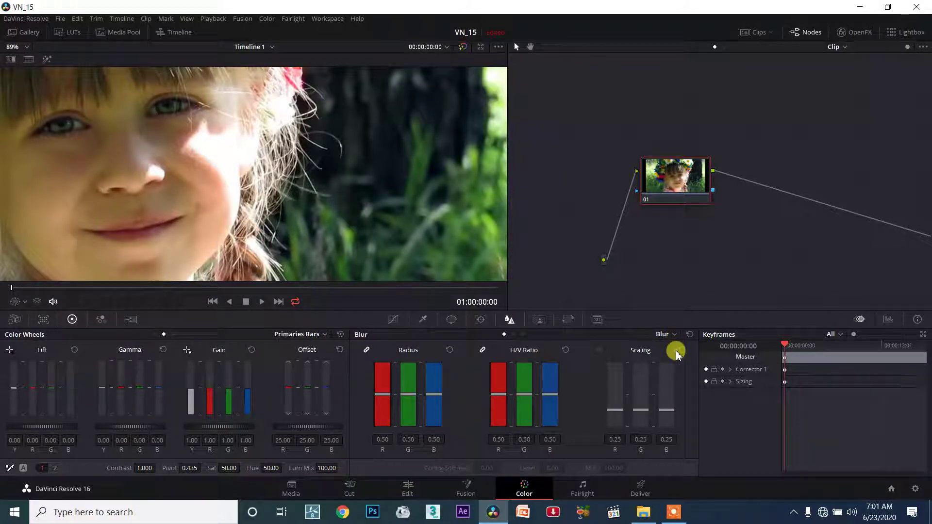
pyautogui.click(667, 335)
pyautogui.click(676, 358)
pyautogui.click(670, 335)
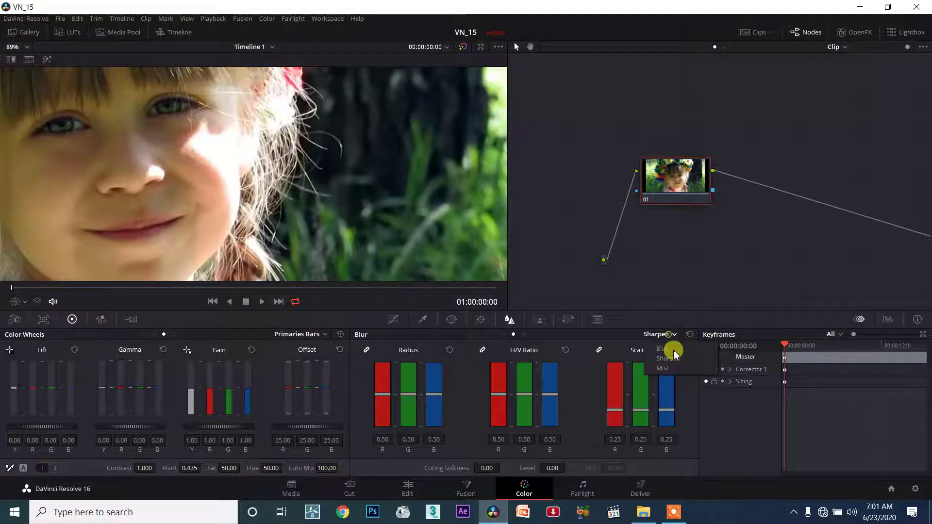
pyautogui.click(674, 368)
pyautogui.click(666, 334)
pyautogui.click(668, 349)
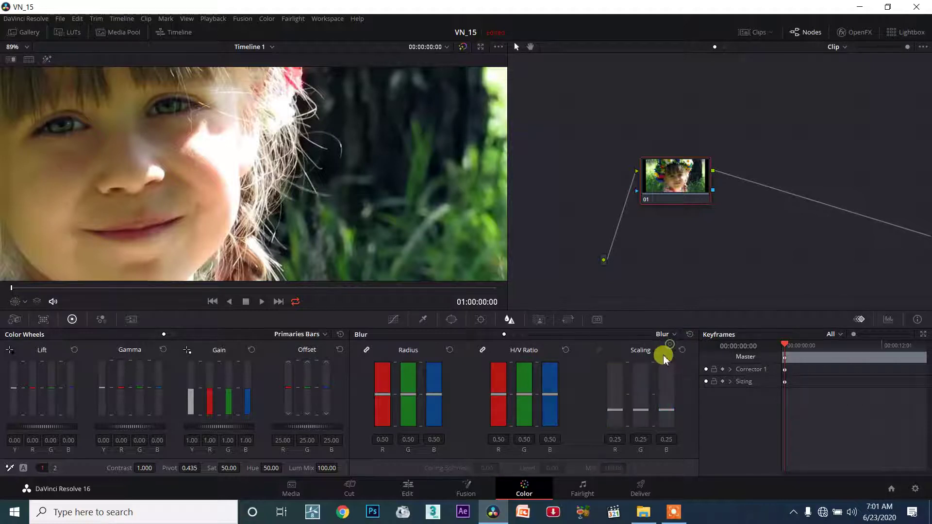
pyautogui.click(666, 334)
pyautogui.click(674, 360)
pyautogui.click(658, 335)
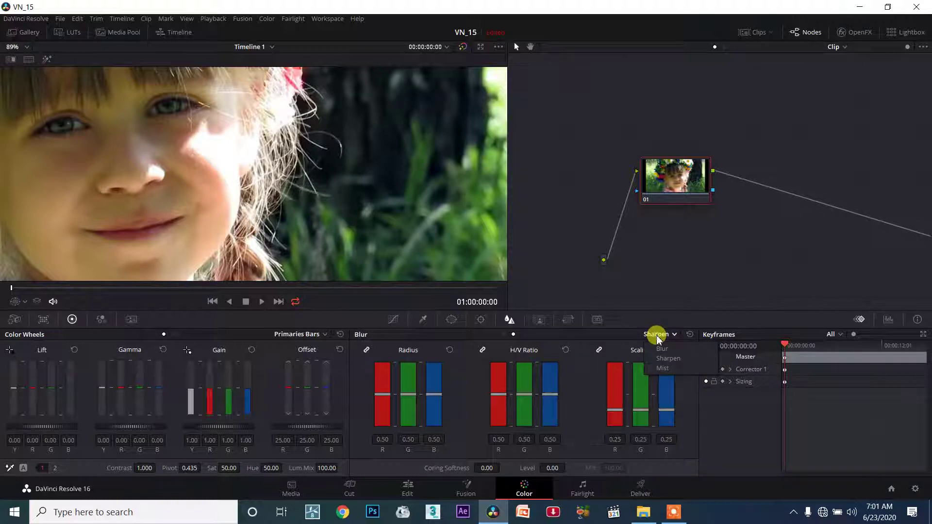
pyautogui.click(663, 369)
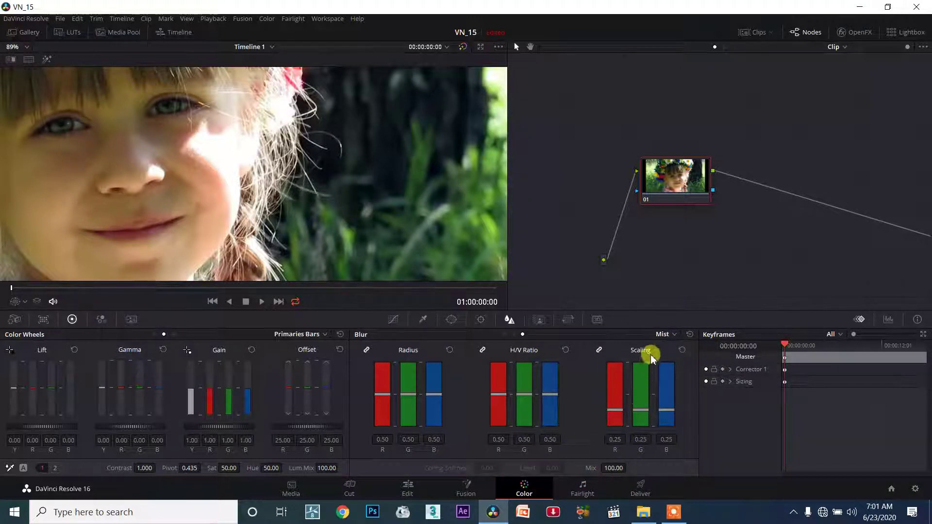
pyautogui.click(662, 334)
pyautogui.click(666, 346)
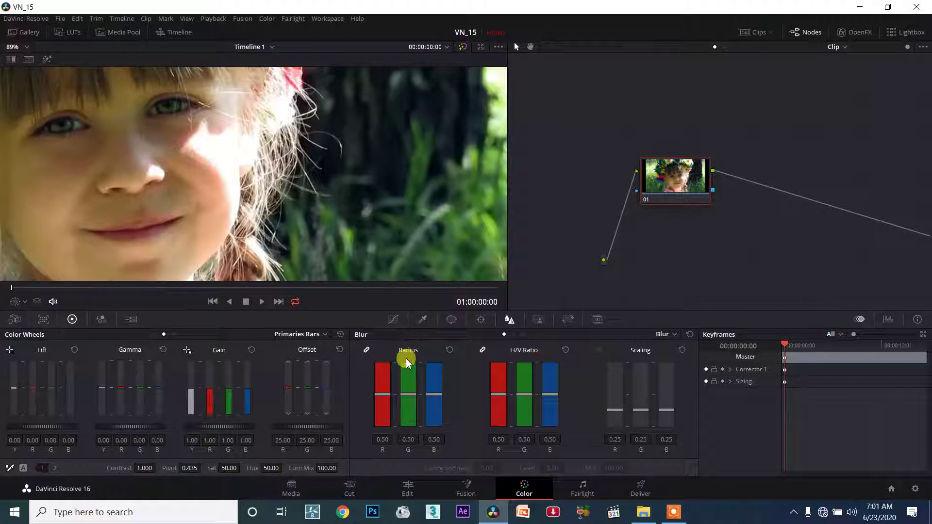
# - Push the linked RGB blur Radius high, then settle it at 0.53 on all channels
pyautogui.moveTo(412, 397)
pyautogui.mouseDown()
pyautogui.moveTo(406, 357)
pyautogui.moveTo(401, 438)
pyautogui.mouseUp()
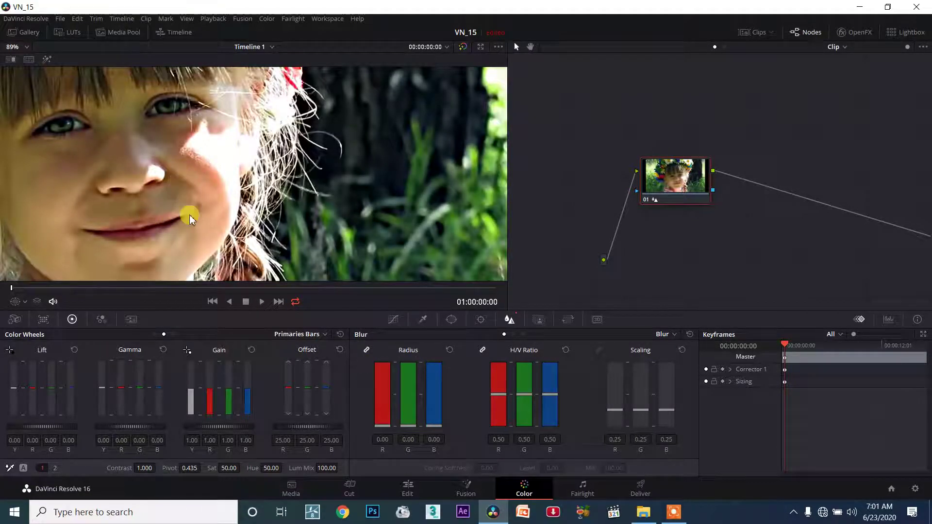
pyautogui.moveTo(406, 425)
pyautogui.mouseDown()
pyautogui.moveTo(407, 388)
pyautogui.moveTo(410, 456)
pyautogui.moveTo(415, 357)
pyautogui.moveTo(406, 402)
pyautogui.mouseUp()
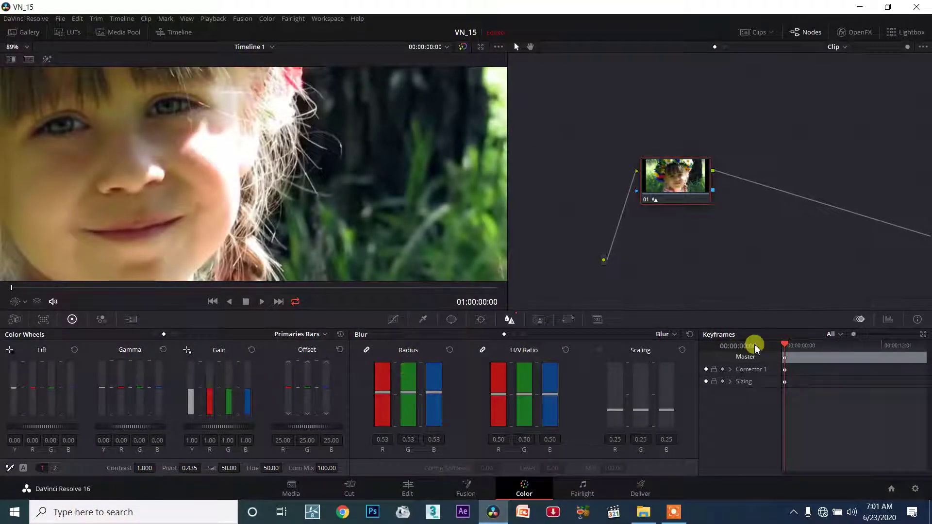
# - Try the Sharpen and Mist modes, then return the palette to Blur mode
pyautogui.click(671, 335)
pyautogui.click(673, 358)
pyautogui.click(666, 334)
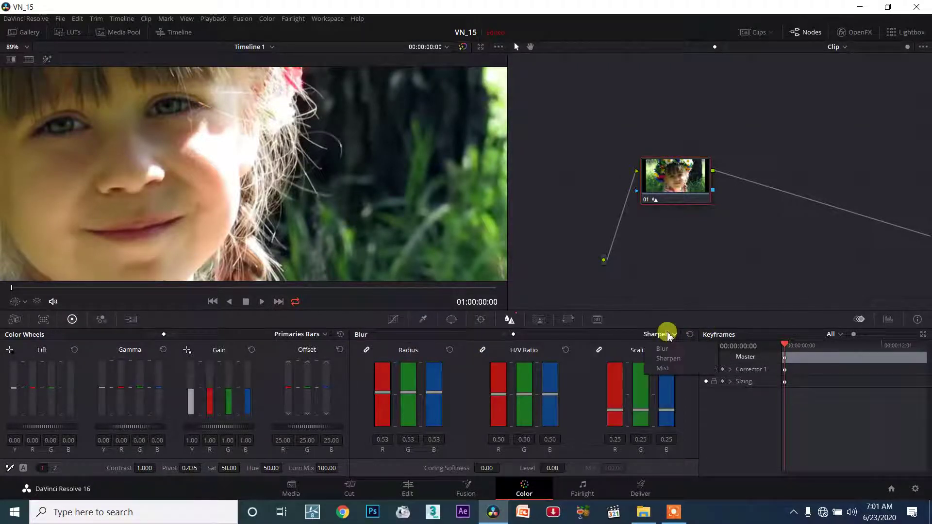
pyautogui.click(674, 368)
pyautogui.click(664, 335)
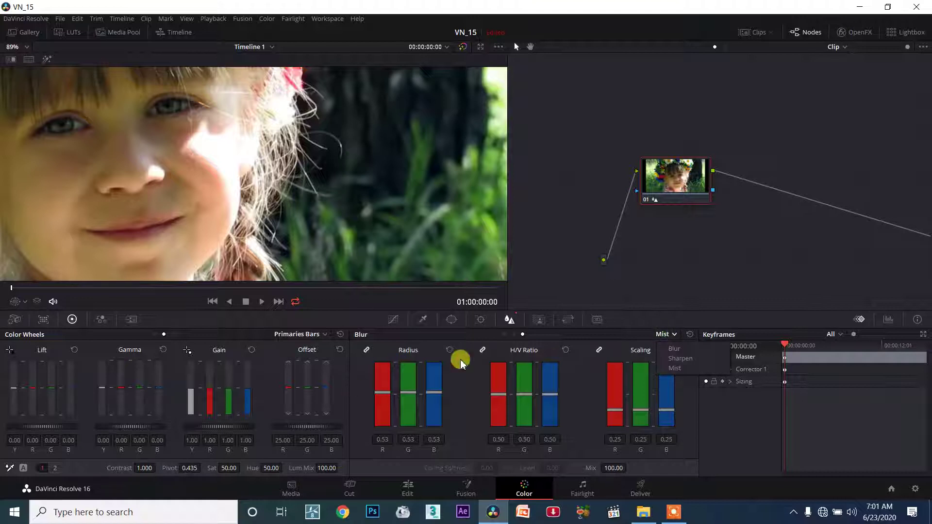
pyautogui.click(674, 349)
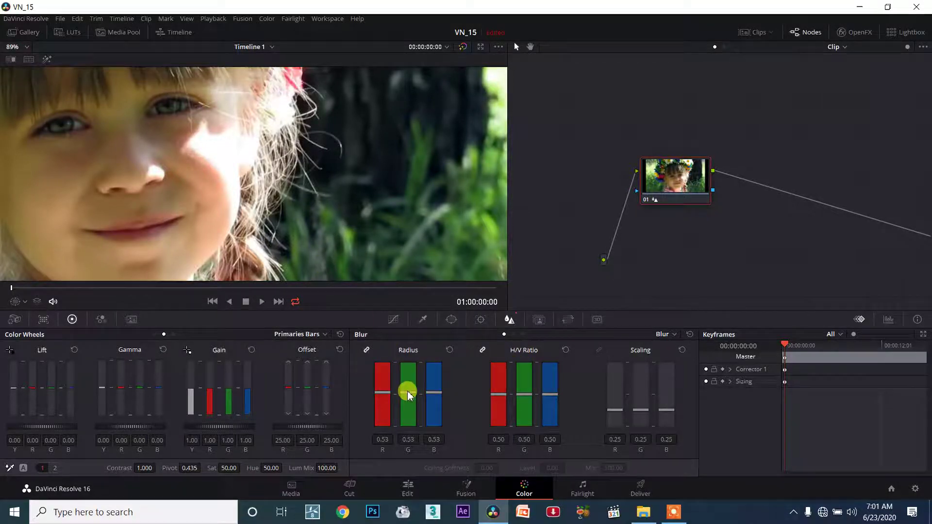
# - Test the Radius bars, reset them to 0.50, and unlink the red, green and blue radii
pyautogui.moveTo(409, 397); pyautogui.dragTo(411, 375)
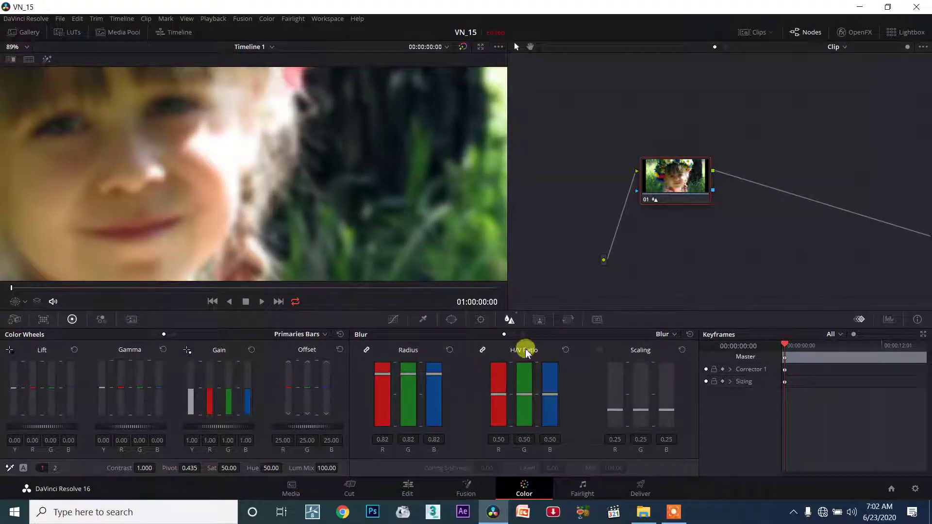
pyautogui.moveTo(408, 374); pyautogui.dragTo(408, 393)
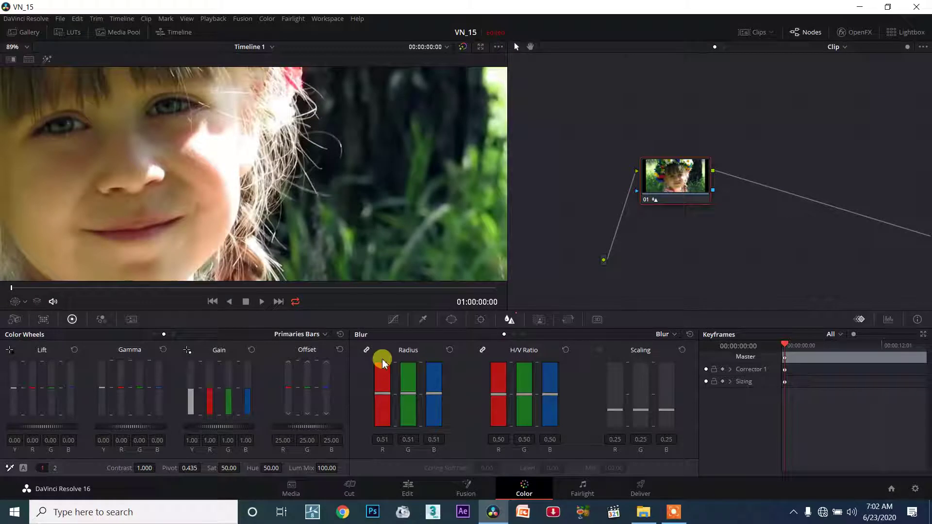
pyautogui.moveTo(407, 391); pyautogui.dragTo(408, 397)
pyautogui.doubleClick(407, 397)
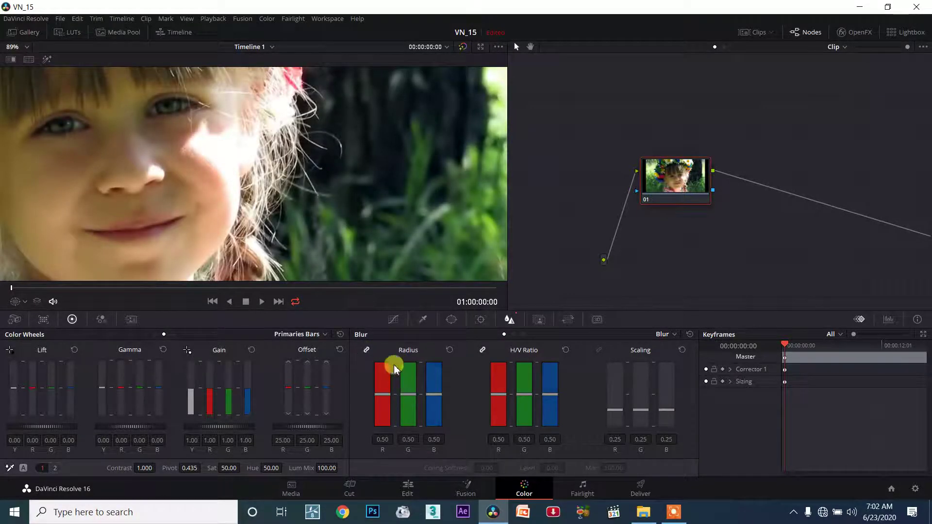
pyautogui.click(367, 351)
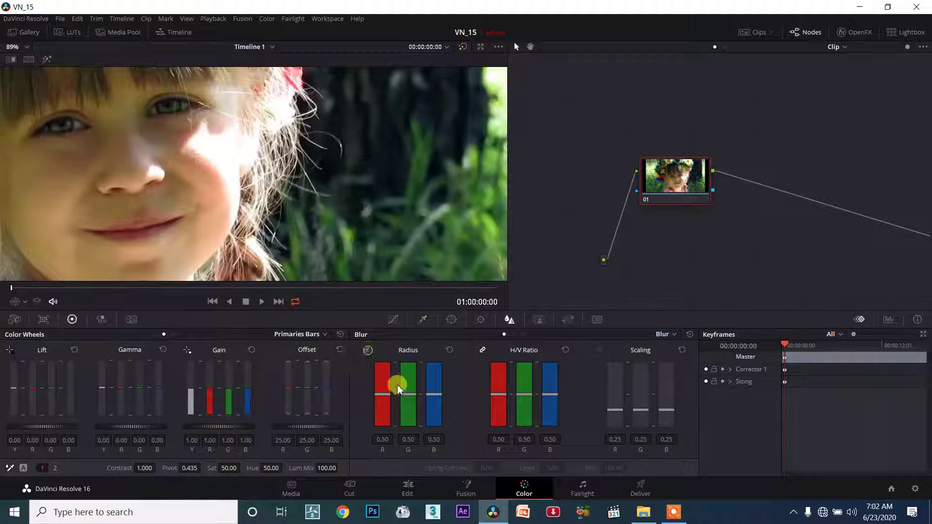
# - Set separate channel radii: red 0.00, green 0.63, blue 1.36
pyautogui.moveTo(410, 398); pyautogui.dragTo(407, 339)
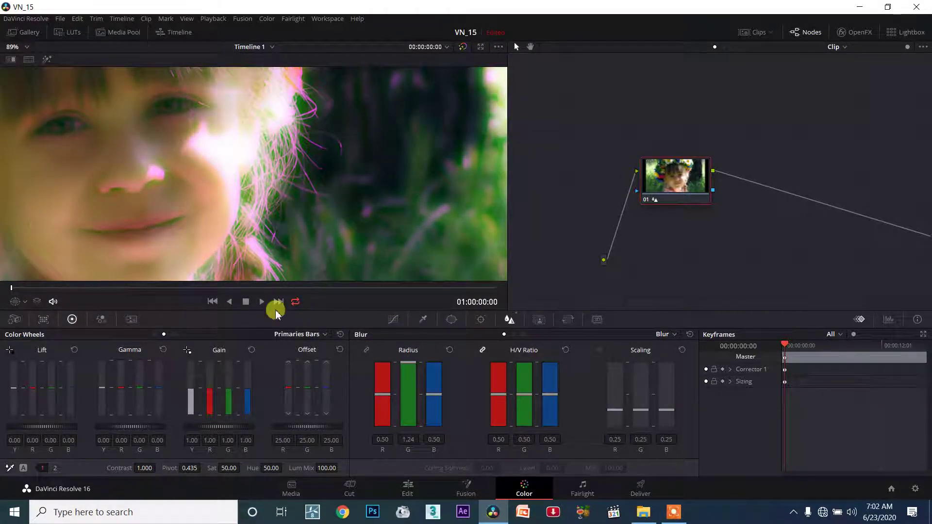
pyautogui.moveTo(389, 391); pyautogui.dragTo(391, 448)
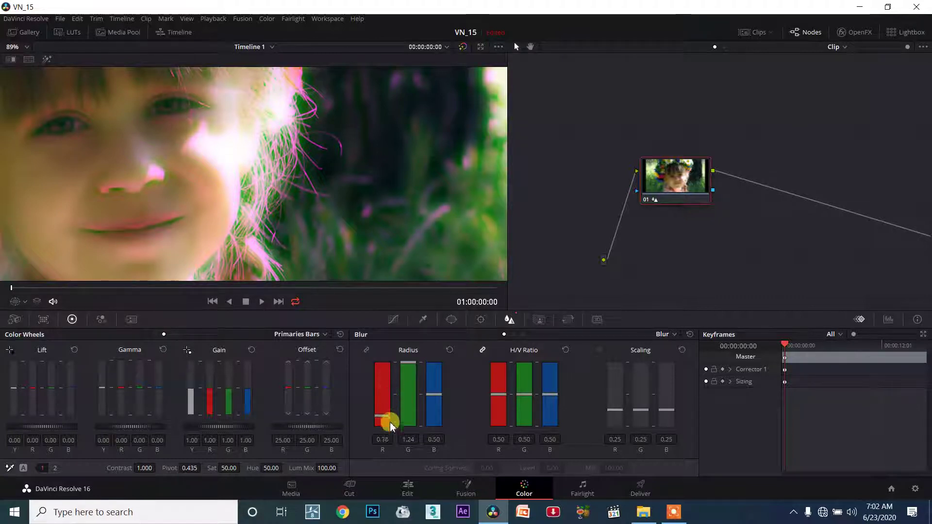
pyautogui.moveTo(439, 396); pyautogui.dragTo(439, 431)
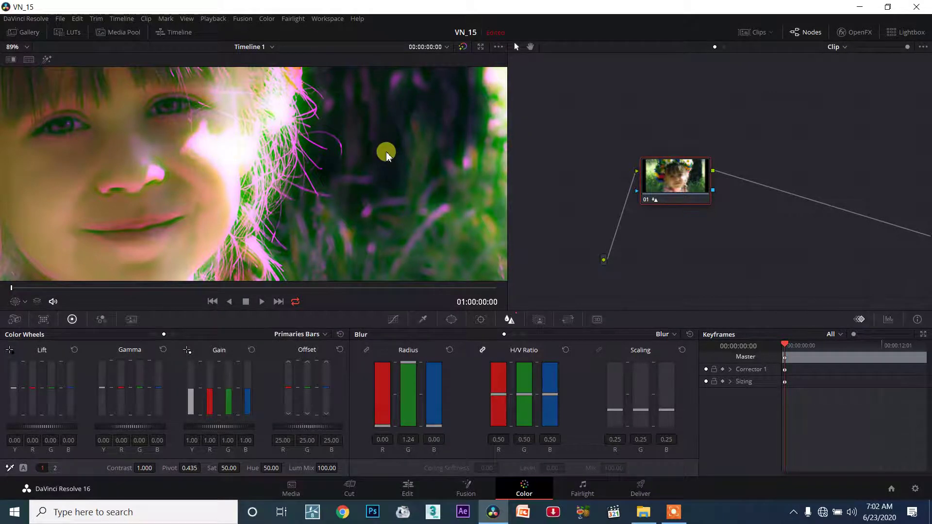
pyautogui.scroll(-4, 373, 156)
pyautogui.scroll(2, 287, 177)
pyautogui.scroll(-2, 284, 174)
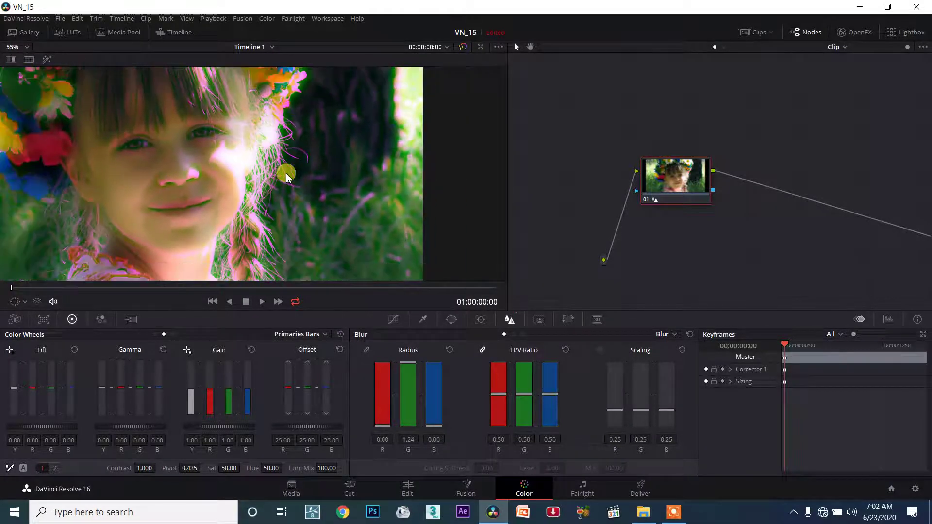
pyautogui.scroll(1, 278, 197)
pyautogui.scroll(1, 278, 196)
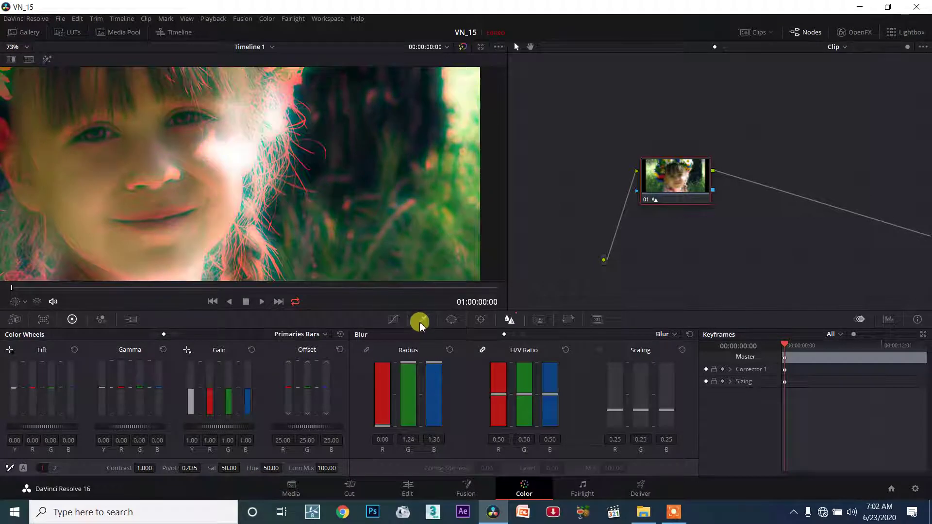
pyautogui.moveTo(383, 424)
pyautogui.mouseDown()
pyautogui.moveTo(389, 408)
pyautogui.moveTo(384, 426)
pyautogui.mouseUp()
pyautogui.moveTo(407, 373); pyautogui.dragTo(408, 383)
pyautogui.scroll(-2, 277, 169)
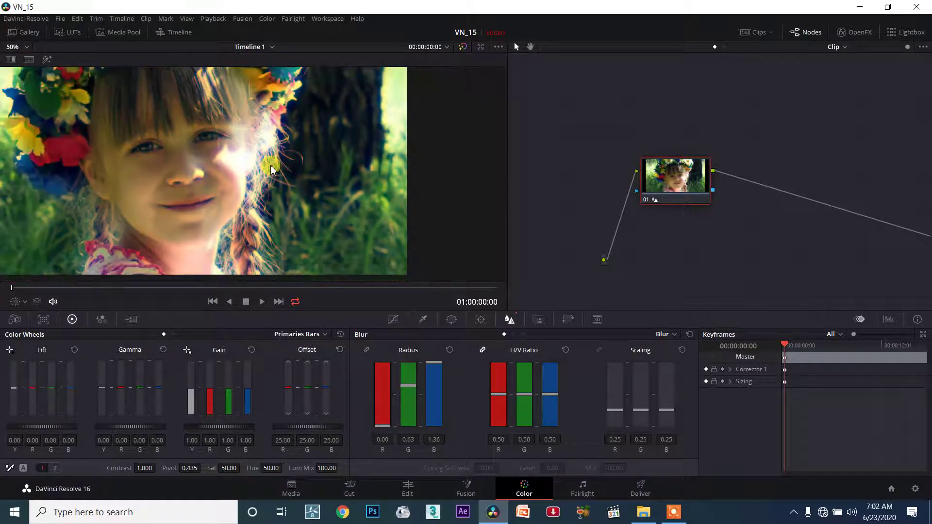
# - Reset and relink Radius, set it to 0.83 on all channels, and raise H/V Ratio to 1.00
pyautogui.click(449, 349)
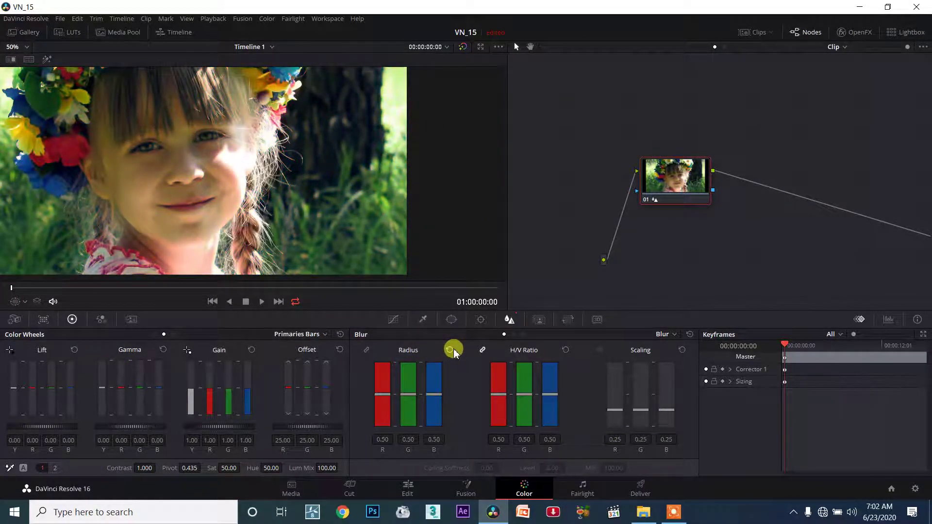
pyautogui.click(367, 349)
pyautogui.click(394, 374)
pyautogui.moveTo(411, 398); pyautogui.dragTo(411, 373)
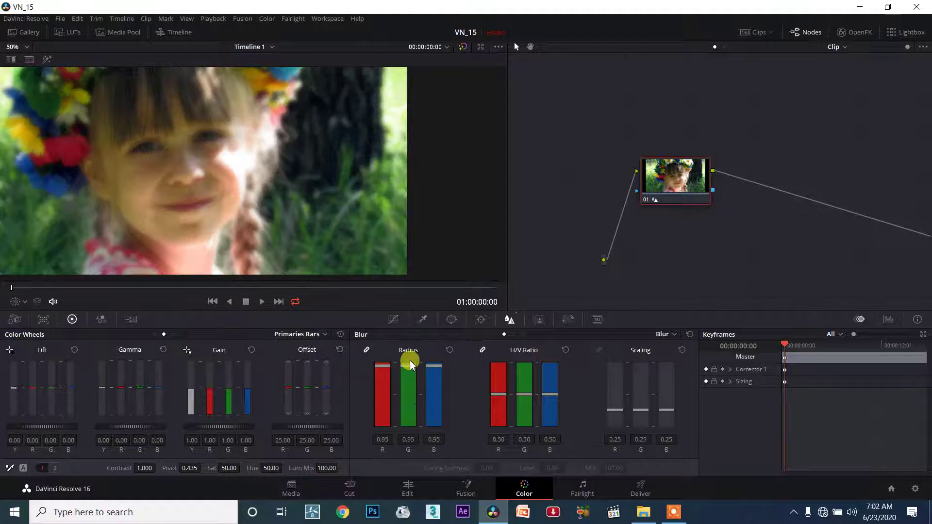
pyautogui.scroll(3, 200, 145)
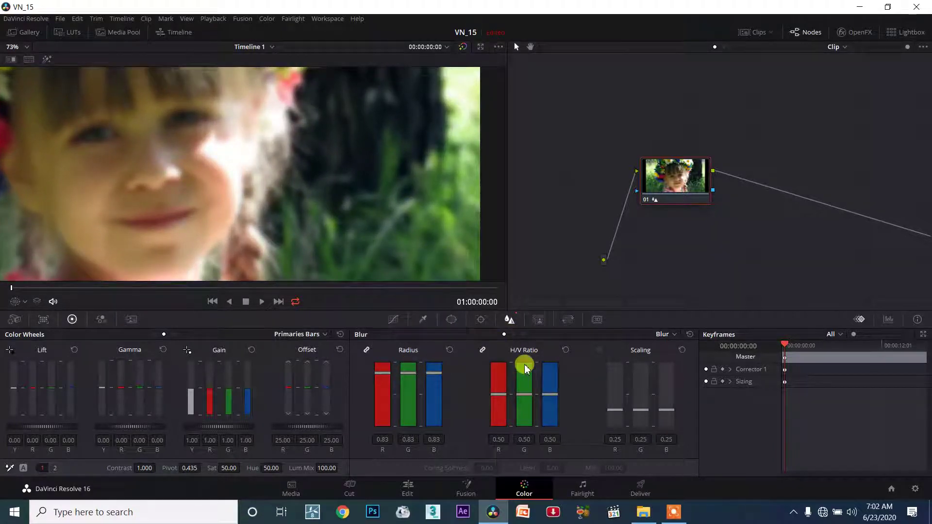
pyautogui.moveTo(525, 370)
pyautogui.mouseDown()
pyautogui.moveTo(524, 356)
pyautogui.moveTo(530, 443)
pyautogui.moveTo(532, 357)
pyautogui.mouseUp()
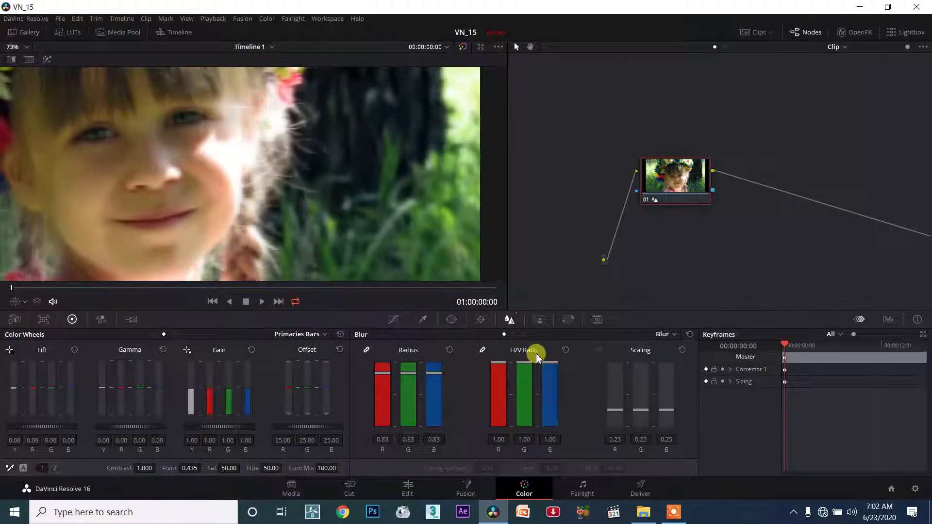
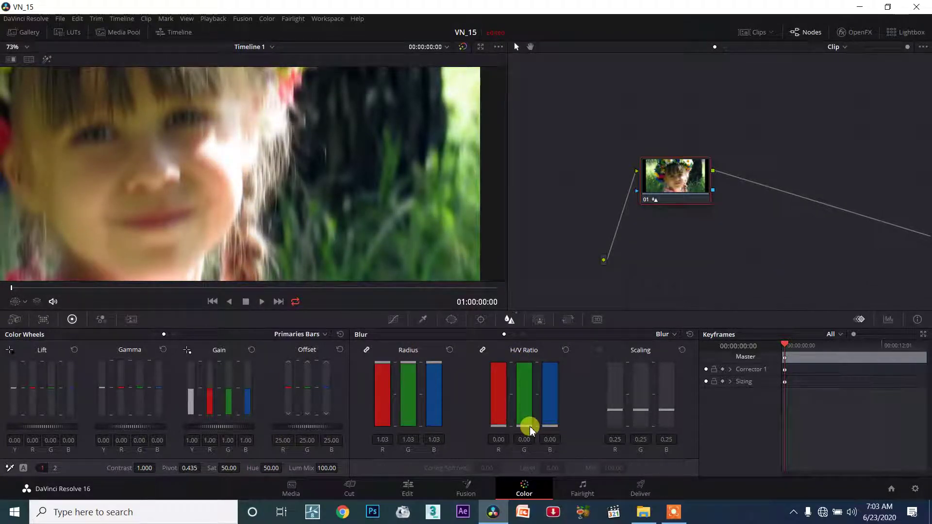
# - In the Blur palette, raise the linked H/V ratio, drop it to zero, then reset it
pyautogui.click(684, 509)
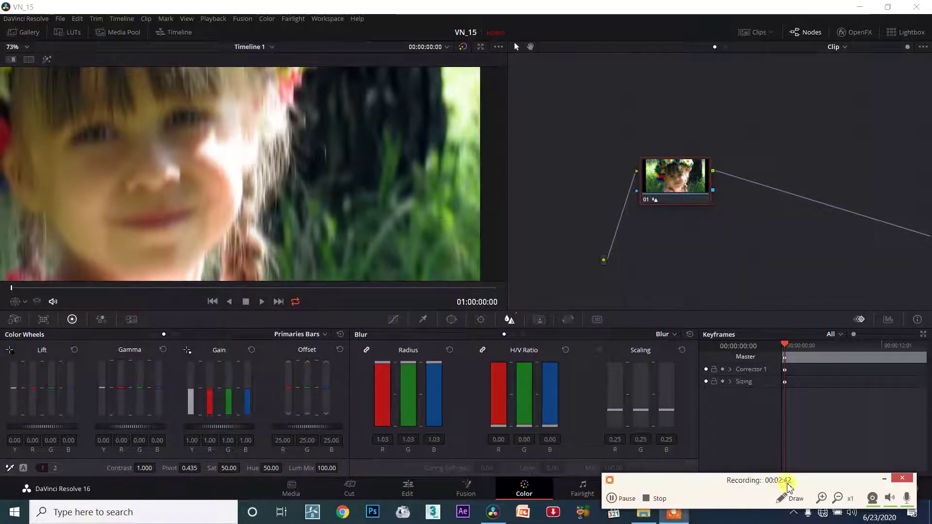
pyautogui.click(882, 482)
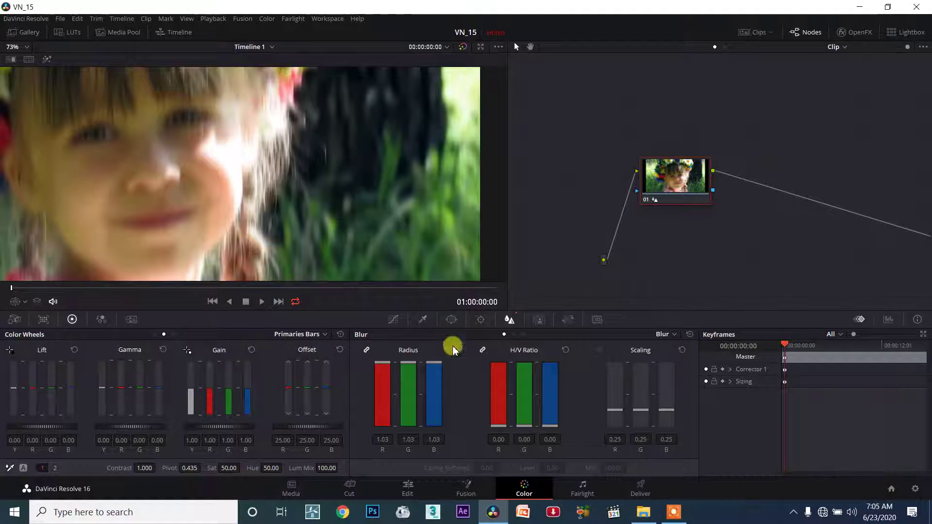
pyautogui.moveTo(526, 422); pyautogui.dragTo(527, 361)
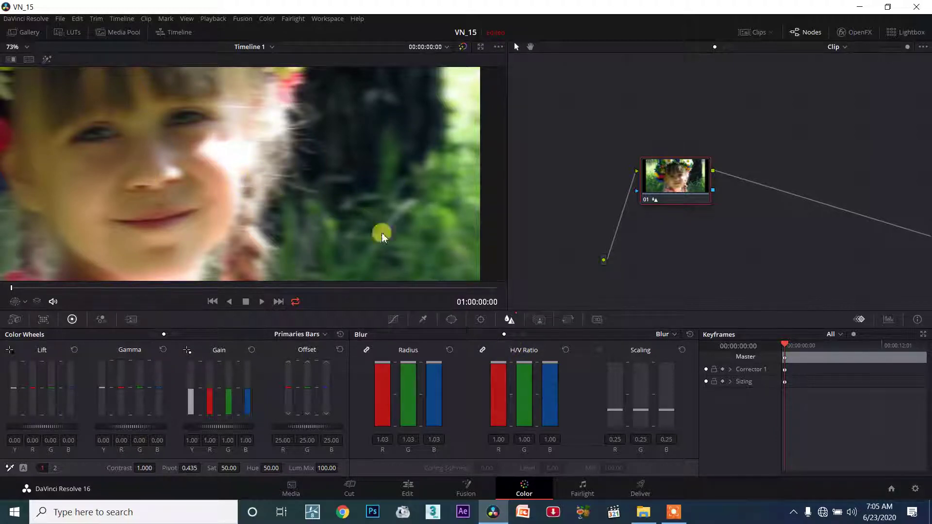
pyautogui.moveTo(529, 363); pyautogui.dragTo(528, 428)
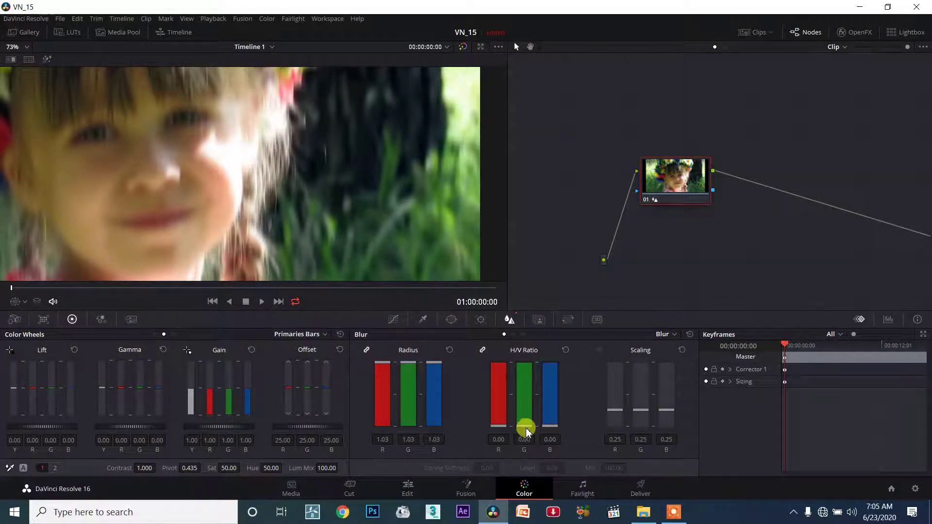
pyautogui.click(565, 350)
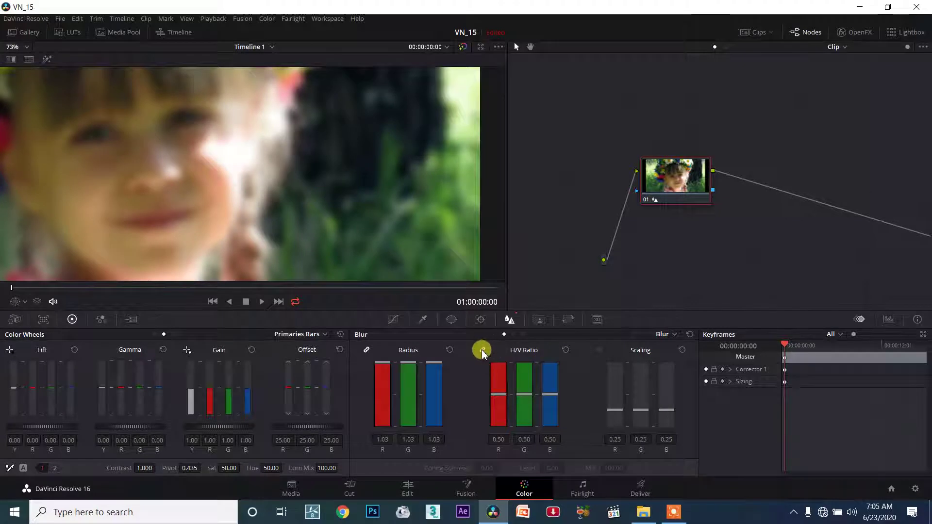
# - Unlink the H/V ratio channels and set green to 1.00, blue to 0 and red to 0.58
pyautogui.click(482, 349)
pyautogui.moveTo(525, 395); pyautogui.dragTo(536, 305)
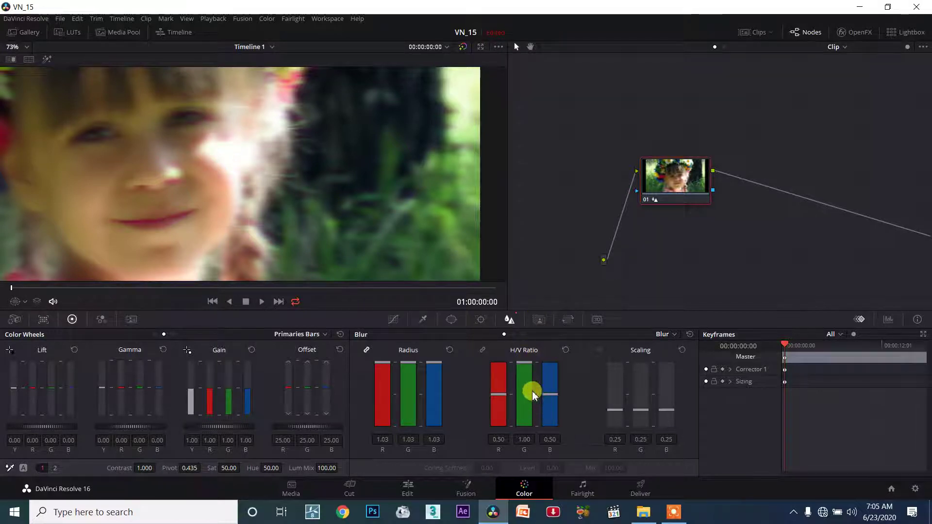
pyautogui.moveTo(545, 395); pyautogui.dragTo(554, 450)
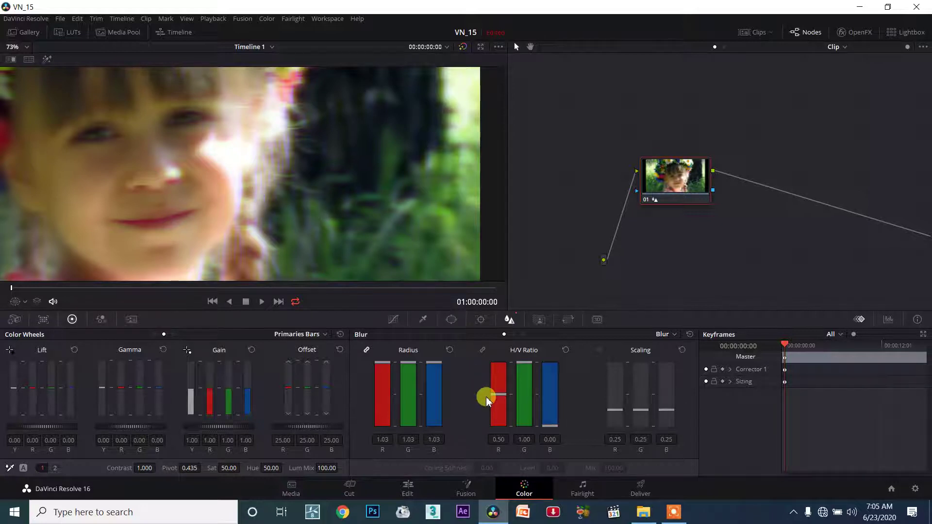
pyautogui.moveTo(496, 394); pyautogui.dragTo(495, 410)
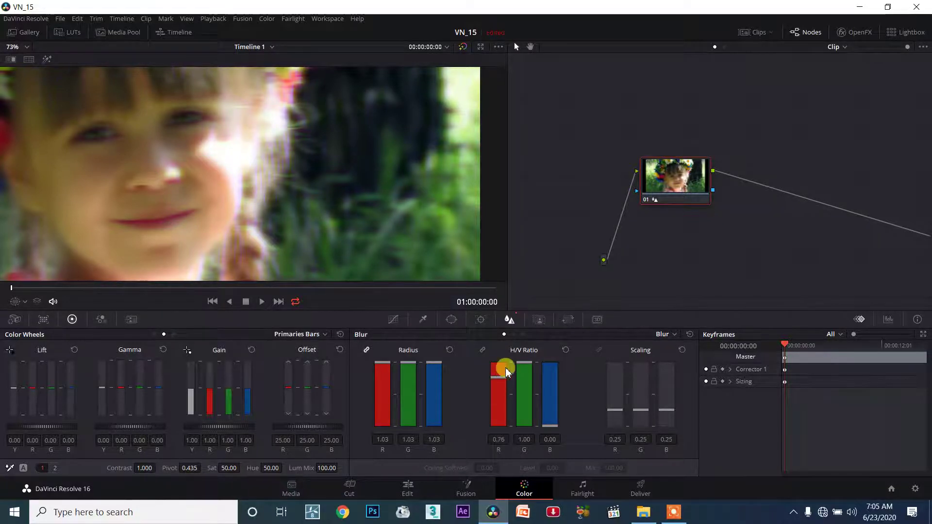
pyautogui.moveTo(513, 351); pyautogui.dragTo(513, 391)
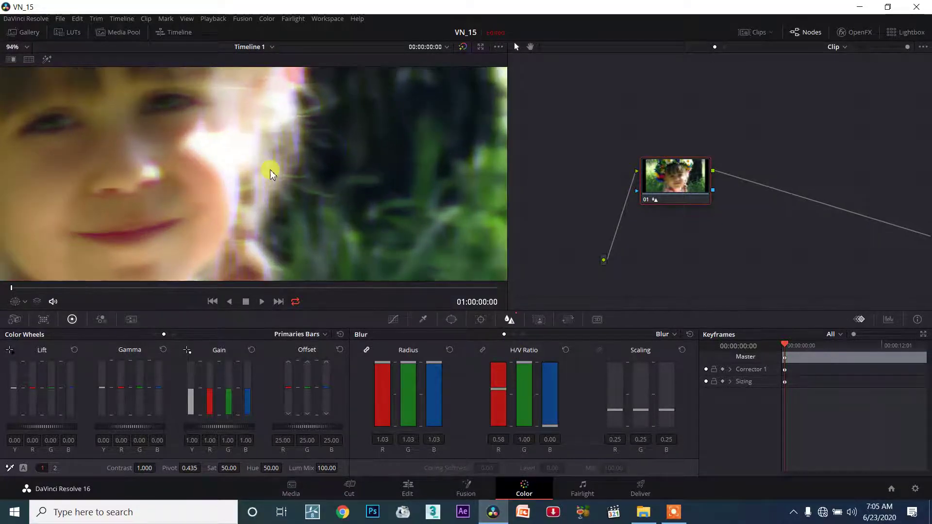
pyautogui.scroll(3, 272, 166)
# - Reset all H/V ratios to 0.50 and lower the blur radius to 0.49
pyautogui.click(565, 350)
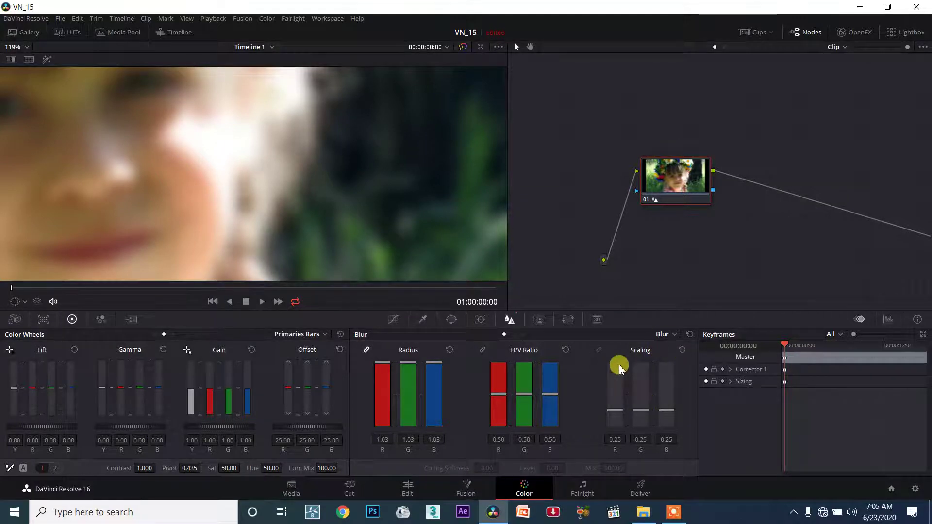
pyautogui.moveTo(411, 373); pyautogui.dragTo(418, 394)
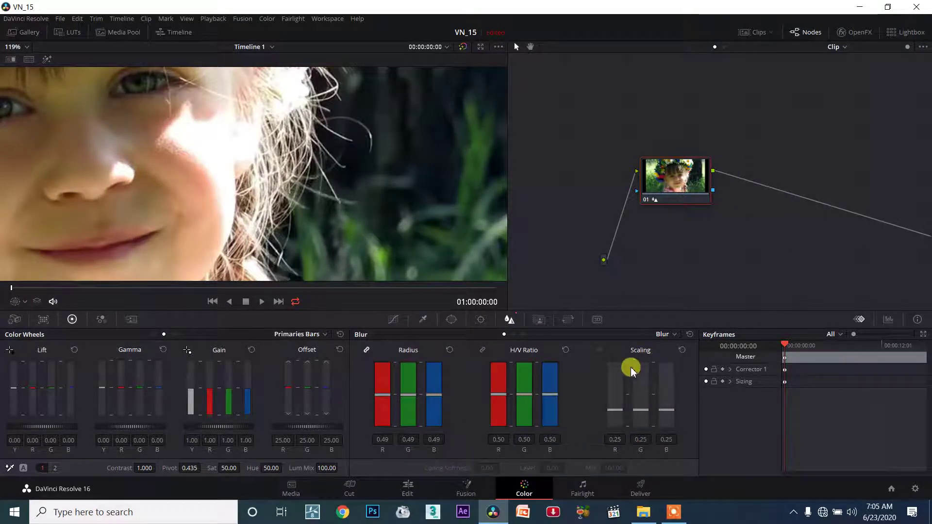
pyautogui.click(665, 334)
# - Switch to Sharpen mode and test the radius (0.99, then 0.63) and coring softness values
pyautogui.click(672, 353)
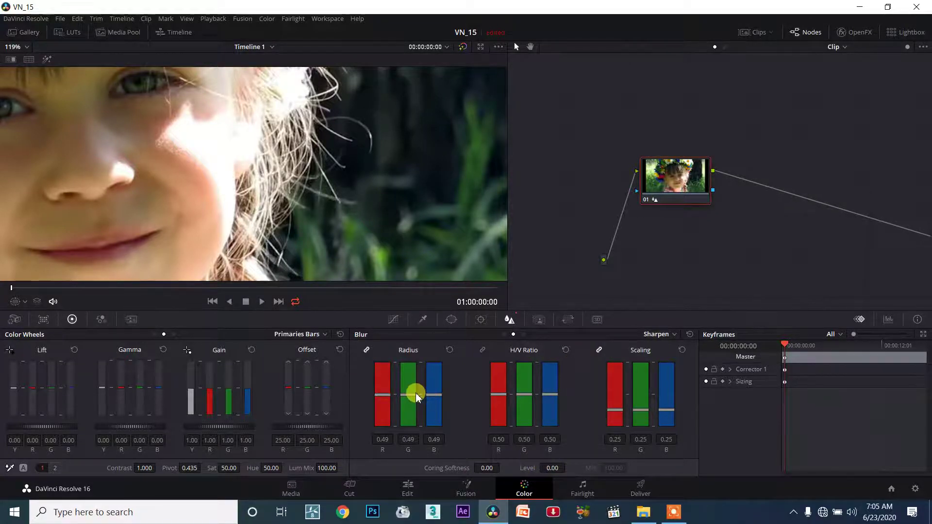
pyautogui.moveTo(416, 397); pyautogui.dragTo(428, 500)
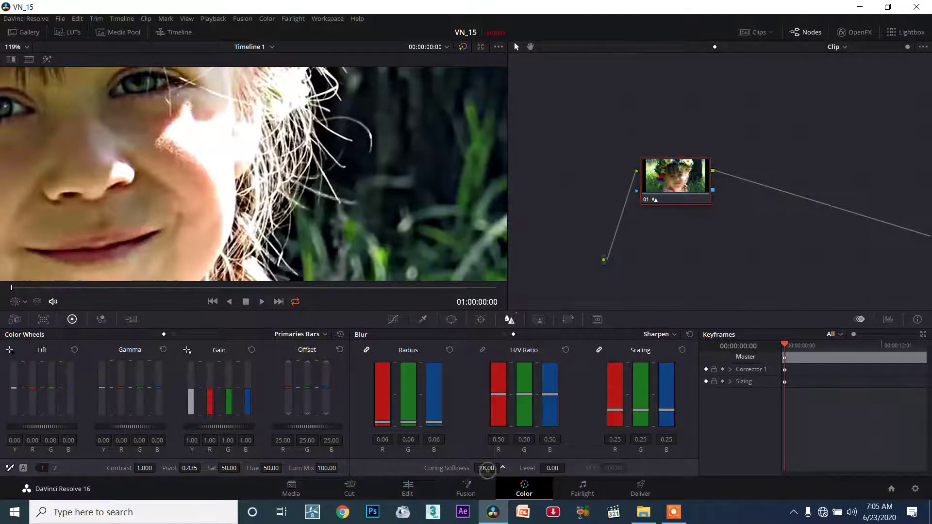
pyautogui.moveTo(502, 468); pyautogui.dragTo(485, 469)
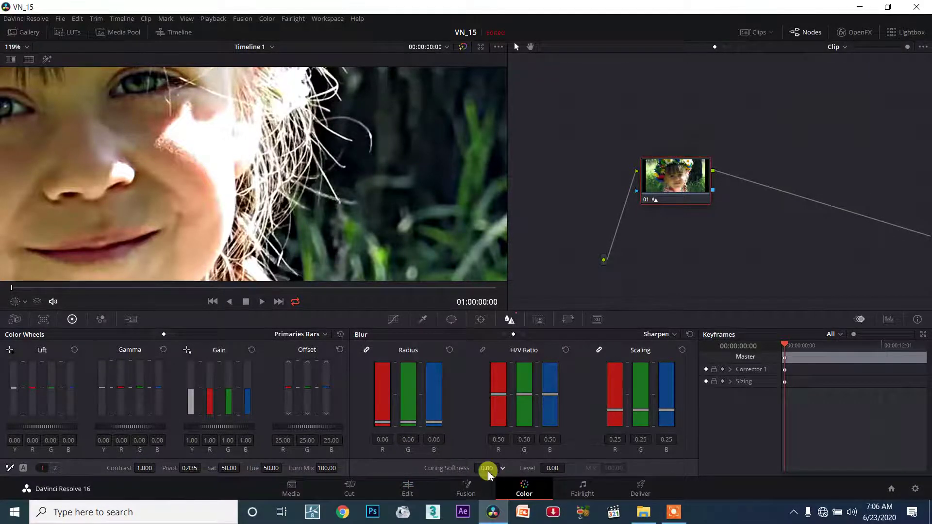
pyautogui.moveTo(430, 414); pyautogui.dragTo(411, 362)
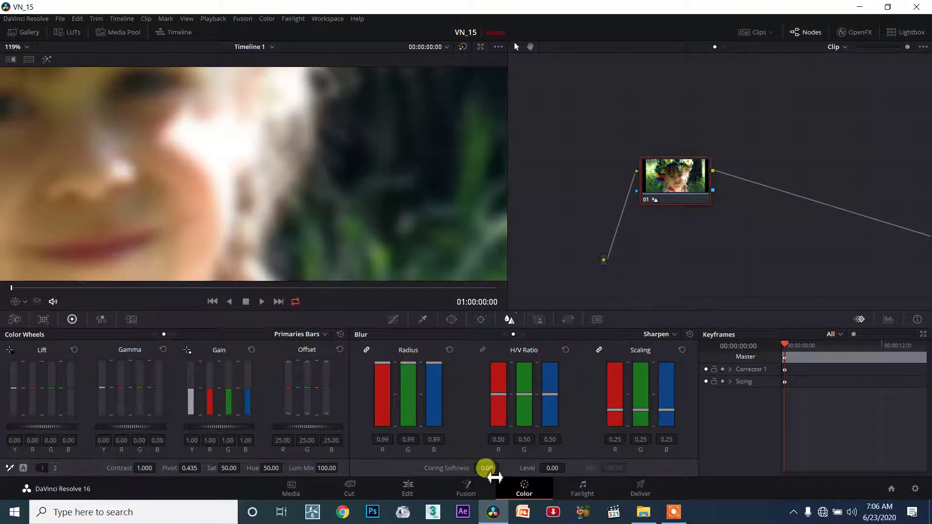
pyautogui.moveTo(489, 468); pyautogui.dragTo(509, 468)
pyautogui.moveTo(416, 365); pyautogui.dragTo(416, 383)
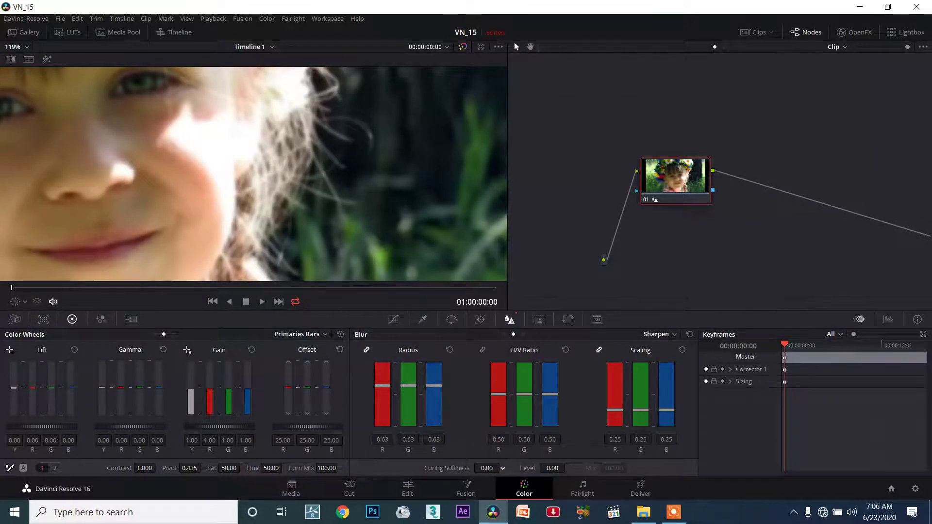
# - Drop the Sharpen radius to 0.00 and raise coring softness to 37
pyautogui.scroll(-3, 276, 191)
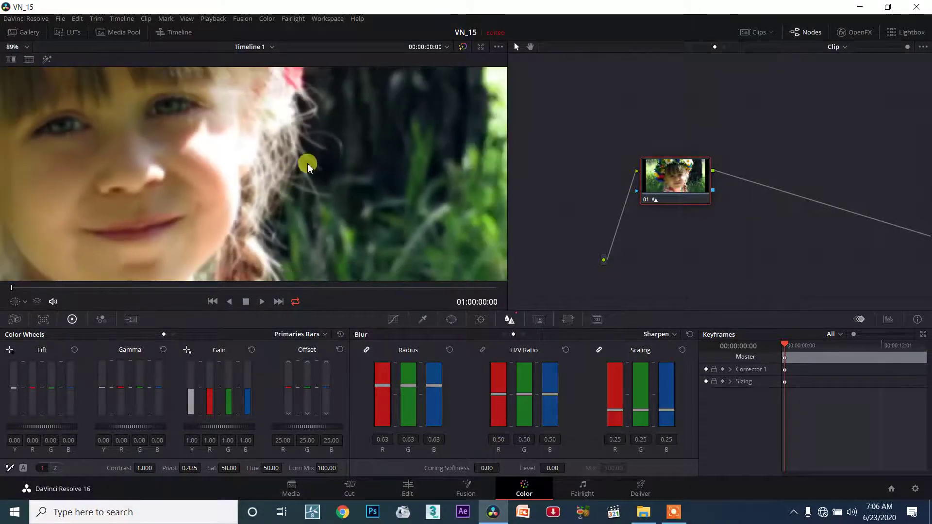
pyautogui.scroll(2, 344, 258)
pyautogui.scroll(2, 373, 160)
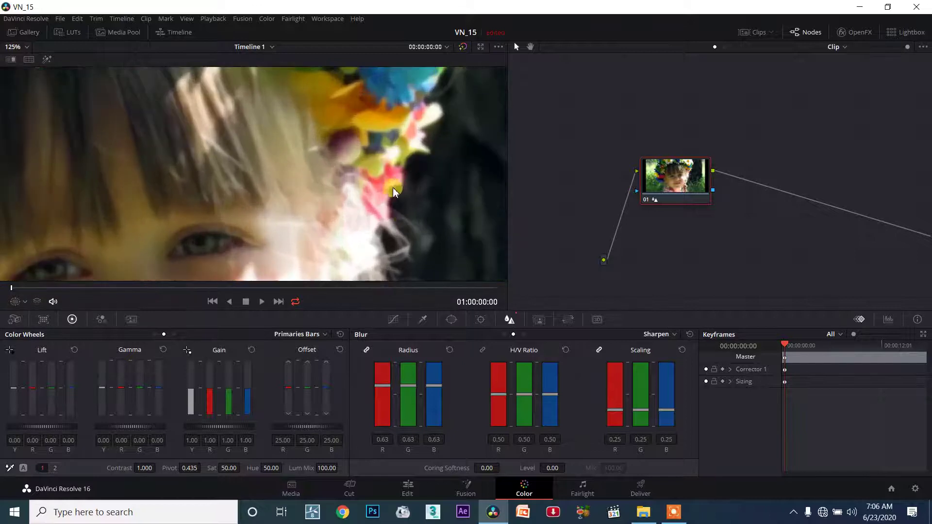
pyautogui.scroll(2, 383, 177)
pyautogui.moveTo(410, 395); pyautogui.dragTo(412, 462)
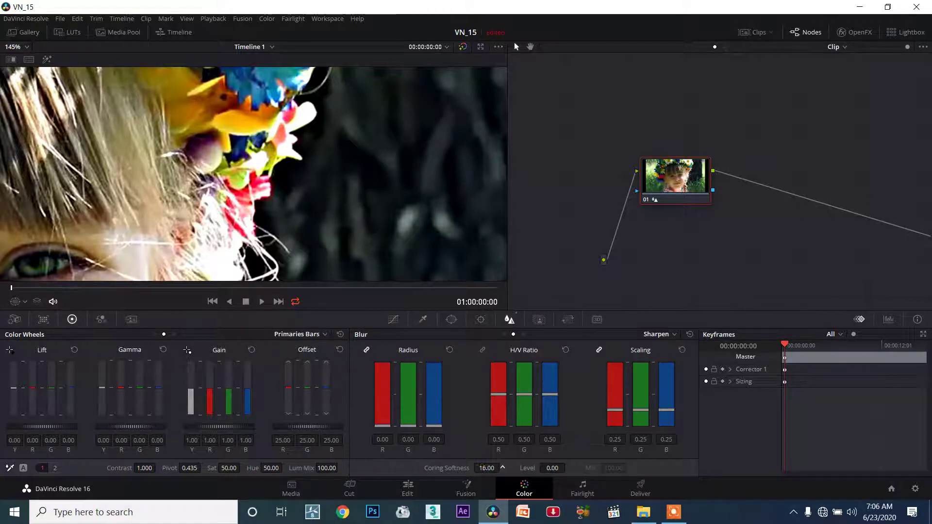
pyautogui.moveTo(547, 471); pyautogui.dragTo(578, 468)
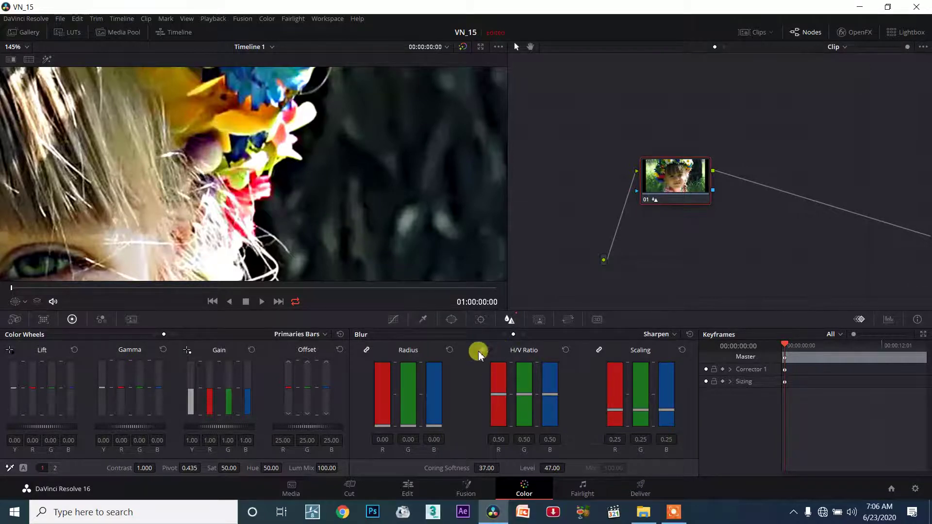
# - Try the radius at 0.88 and green H/V ratio at 0.10, then zero the radius and reset the H/V ratio
pyautogui.click(449, 350)
pyautogui.moveTo(524, 392); pyautogui.dragTo(528, 400)
pyautogui.moveTo(418, 389); pyautogui.dragTo(411, 370)
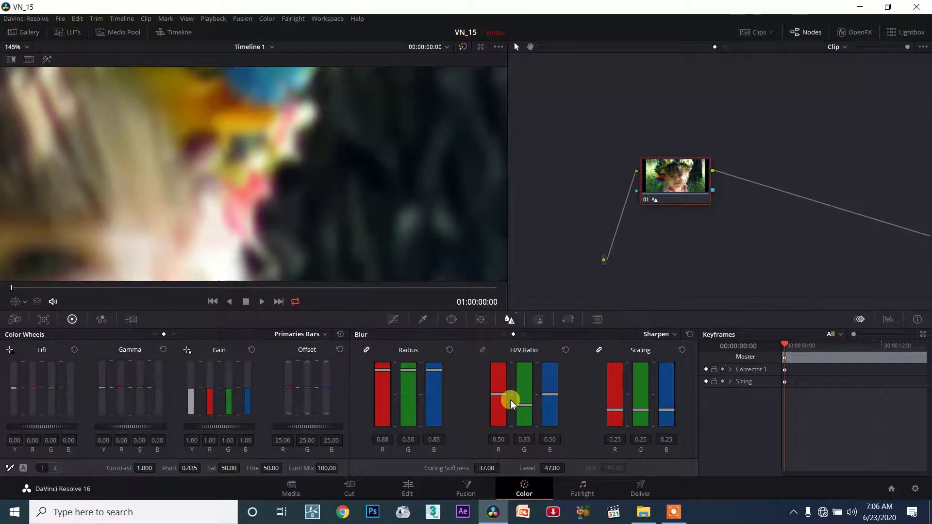
pyautogui.moveTo(521, 368)
pyautogui.mouseDown()
pyautogui.moveTo(526, 410)
pyautogui.moveTo(525, 367)
pyautogui.mouseUp()
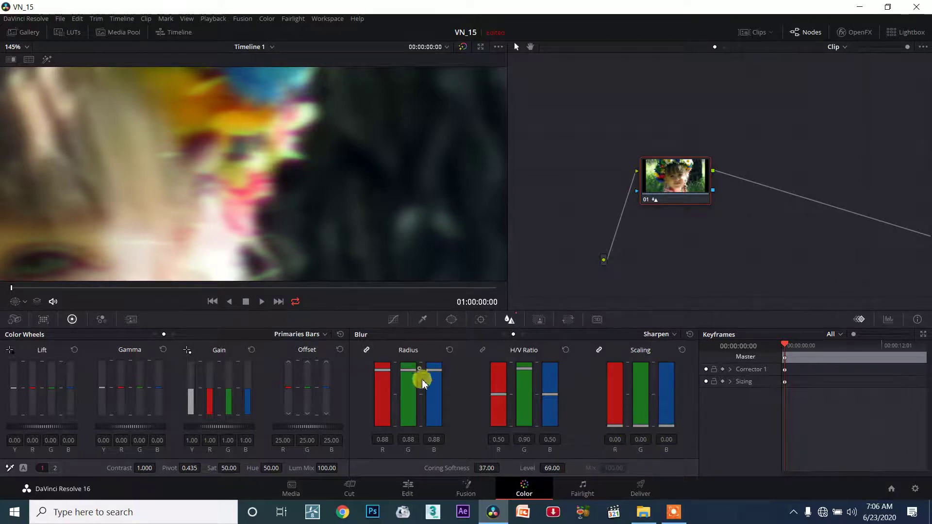
pyautogui.moveTo(413, 385); pyautogui.dragTo(426, 453)
pyautogui.click(564, 351)
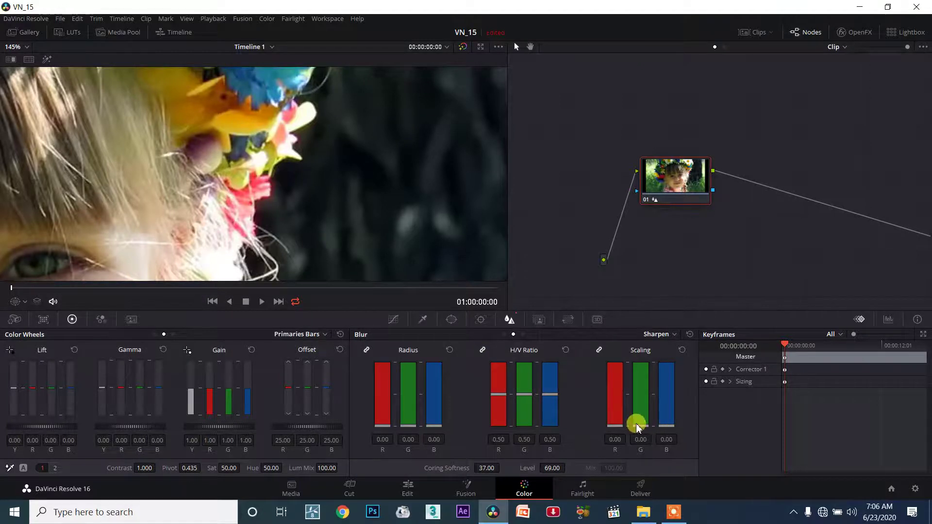
# - Vary the sharpening scaling (0.55, zero, maximum), then reset scaling to 0.25 and radius to 0.50
pyautogui.moveTo(637, 427); pyautogui.dragTo(641, 391)
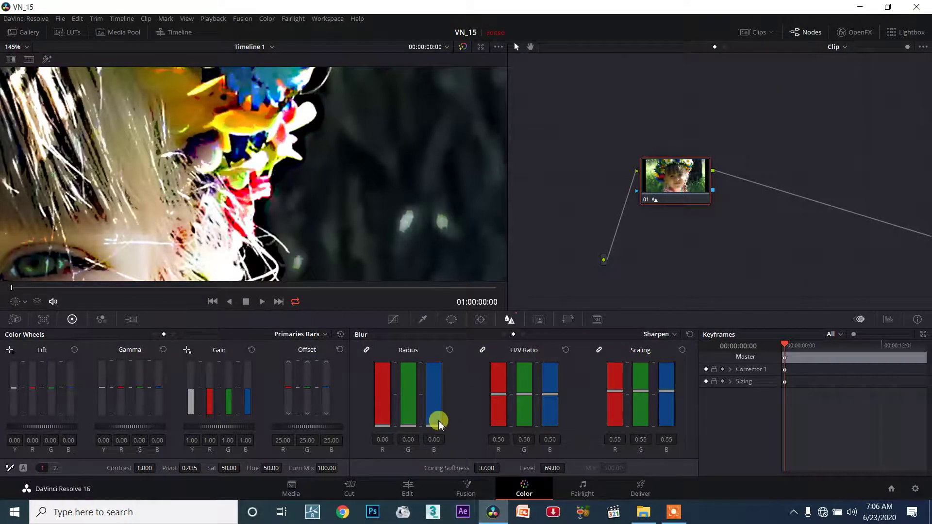
pyautogui.moveTo(640, 394)
pyautogui.mouseDown()
pyautogui.moveTo(644, 456)
pyautogui.moveTo(641, 423)
pyautogui.mouseUp()
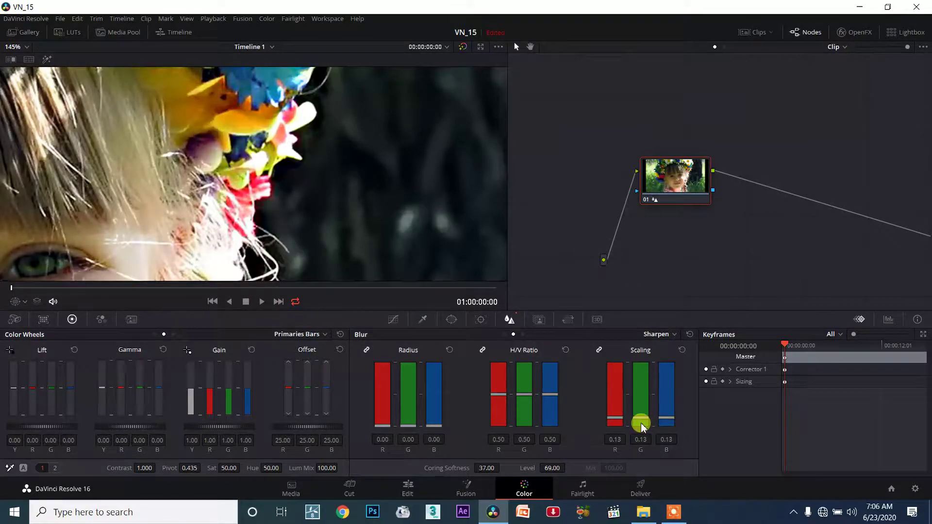
pyautogui.scroll(-2, 188, 219)
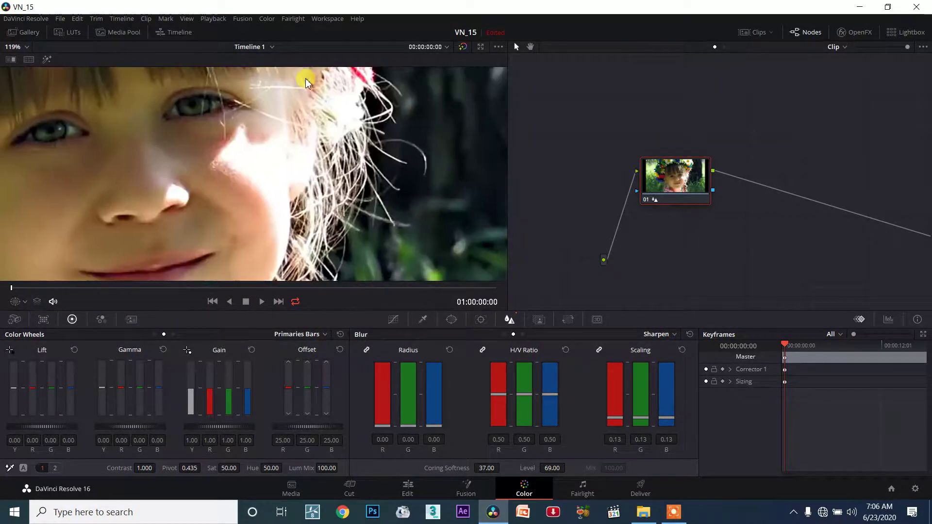
pyautogui.moveTo(643, 414); pyautogui.dragTo(642, 345)
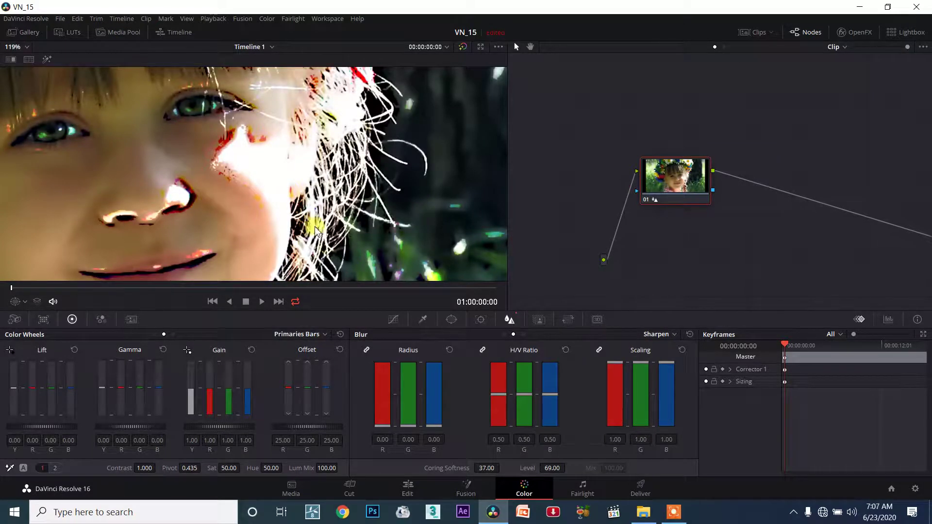
pyautogui.click(682, 351)
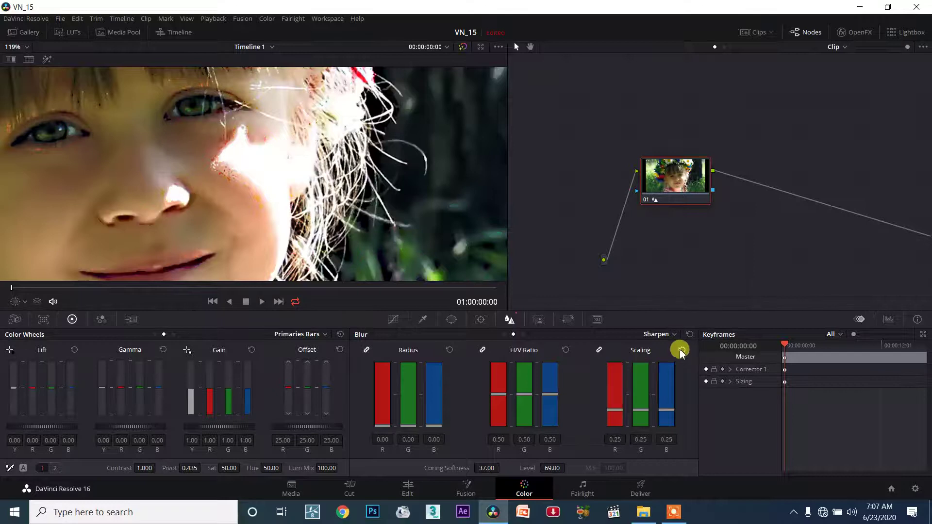
pyautogui.click(449, 350)
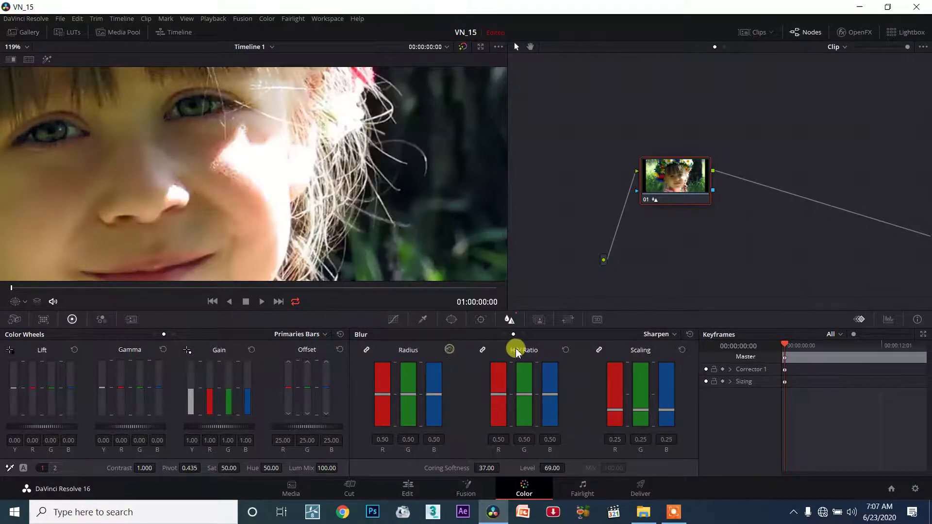
pyautogui.click(656, 334)
# - Switch to Mist mode, raise radius to 0.85, unlink the H/V ratio, zero green and reduce scaling slightly
pyautogui.click(666, 368)
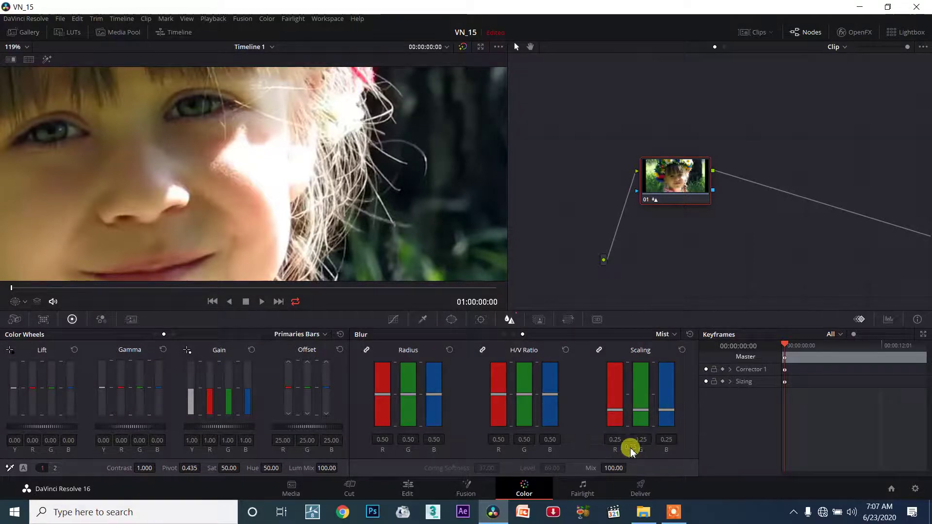
pyautogui.moveTo(434, 395); pyautogui.dragTo(434, 370)
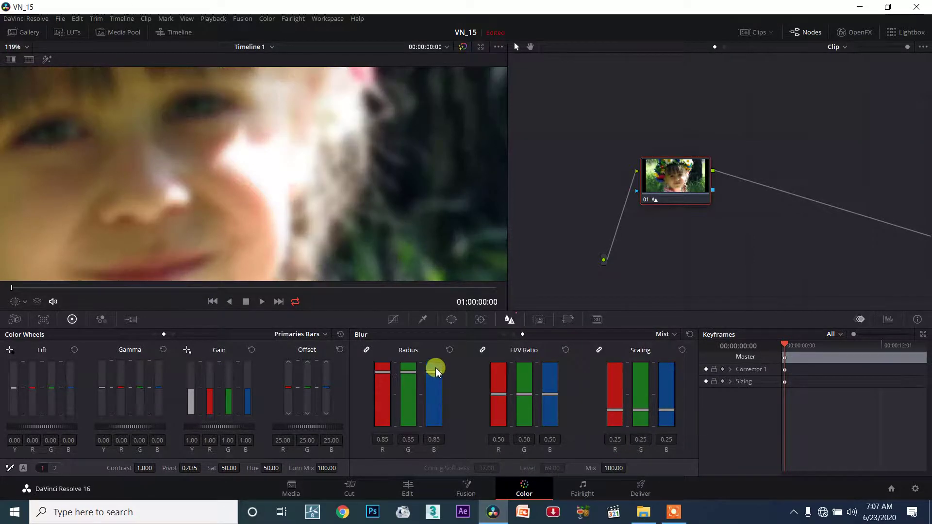
pyautogui.click(482, 350)
pyautogui.moveTo(523, 394); pyautogui.dragTo(529, 433)
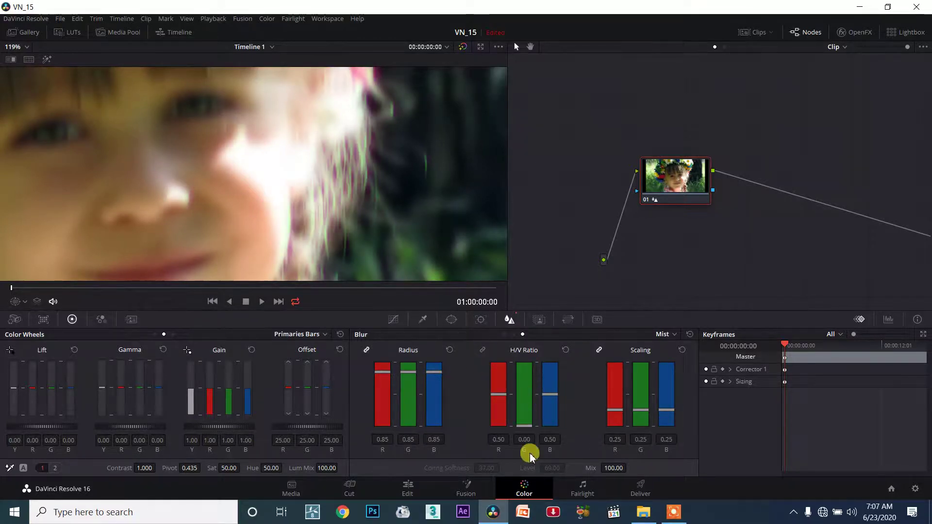
pyautogui.moveTo(638, 409); pyautogui.dragTo(636, 439)
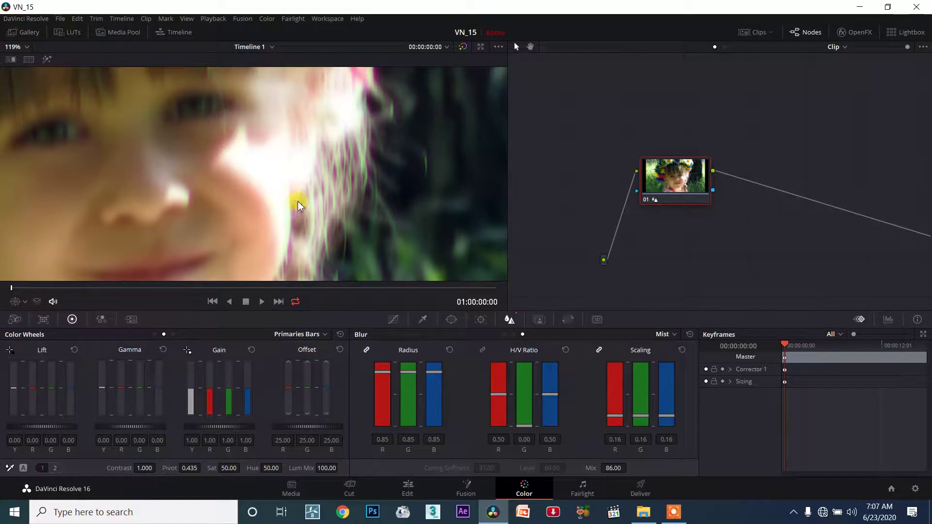
# - Drop the mist radius near zero, raise all H/V ratios to 1.00 and scaling to 0.69, then reset the H/V ratio
pyautogui.moveTo(381, 376); pyautogui.dragTo(391, 427)
pyautogui.moveTo(527, 391); pyautogui.dragTo(526, 422)
pyautogui.moveTo(529, 360); pyautogui.dragTo(526, 361)
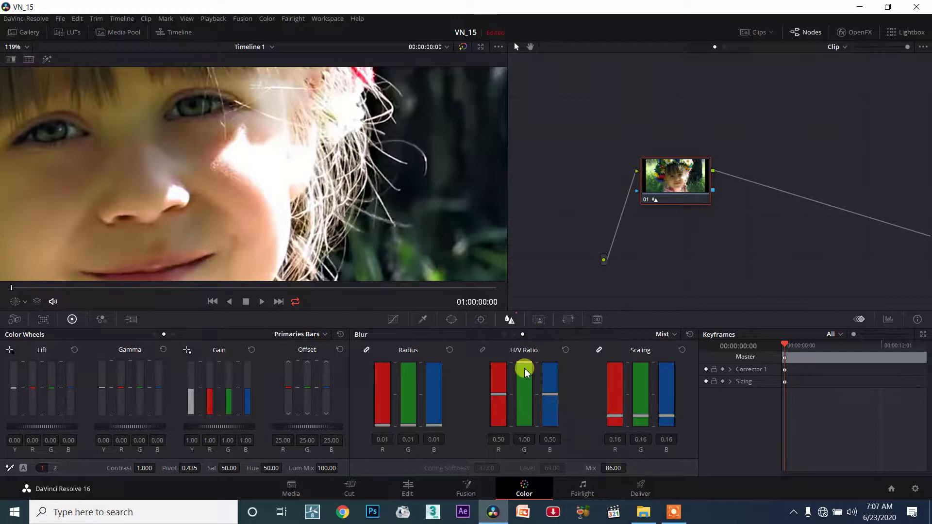
pyautogui.moveTo(501, 391); pyautogui.dragTo(505, 359)
pyautogui.moveTo(550, 394); pyautogui.dragTo(545, 341)
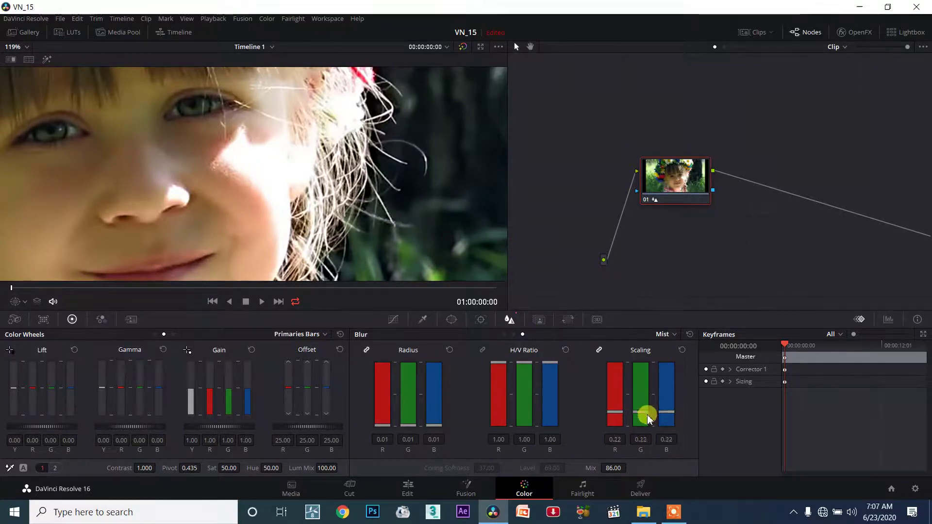
pyautogui.moveTo(641, 415); pyautogui.dragTo(642, 382)
pyautogui.click(565, 350)
# - Set H/V ratios to 0.00/1.00/0.54, radius 0.81, Mix 100 and scaling 0.10
pyautogui.moveTo(525, 353)
pyautogui.mouseDown()
pyautogui.moveTo(529, 408)
pyautogui.moveTo(526, 342)
pyautogui.mouseUp()
pyautogui.moveTo(499, 394); pyautogui.dragTo(500, 478)
pyautogui.moveTo(406, 422); pyautogui.dragTo(407, 374)
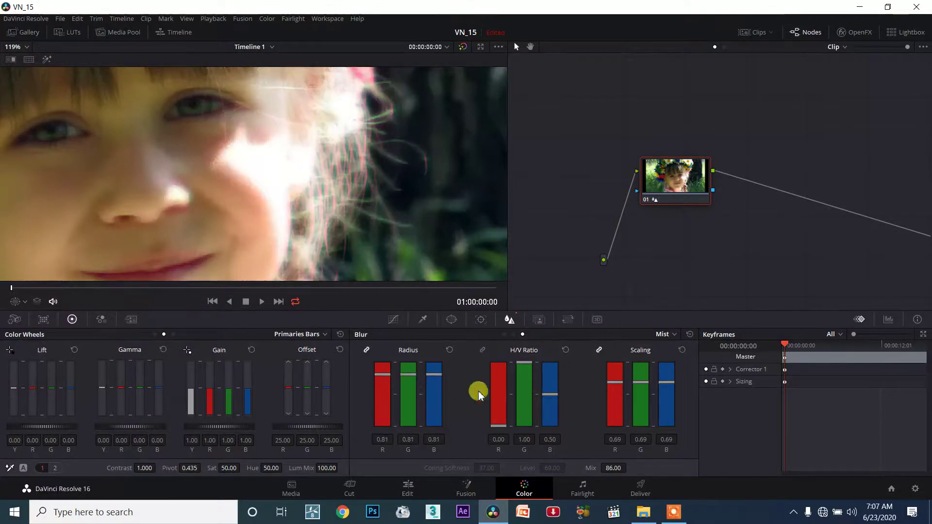
pyautogui.moveTo(549, 394)
pyautogui.mouseDown()
pyautogui.moveTo(550, 441)
pyautogui.moveTo(548, 392)
pyautogui.mouseUp()
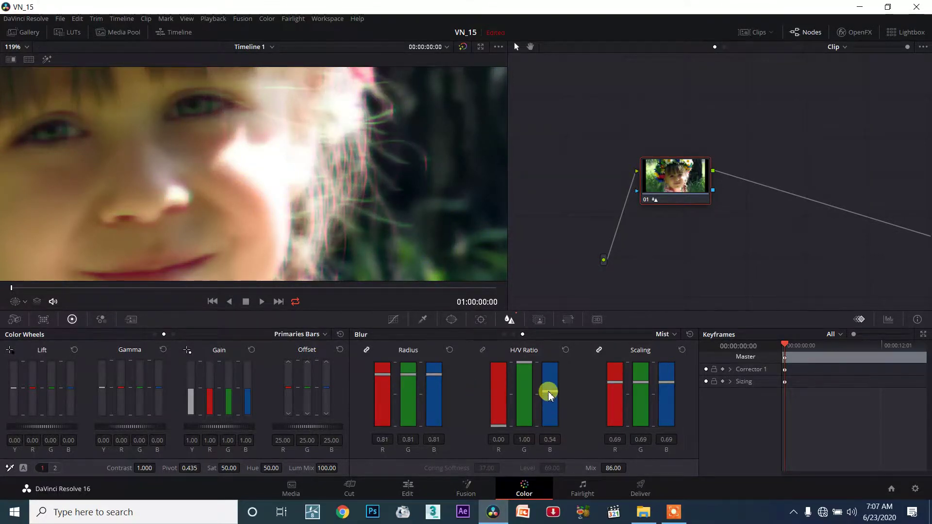
pyautogui.moveTo(628, 467); pyautogui.dragTo(629, 467)
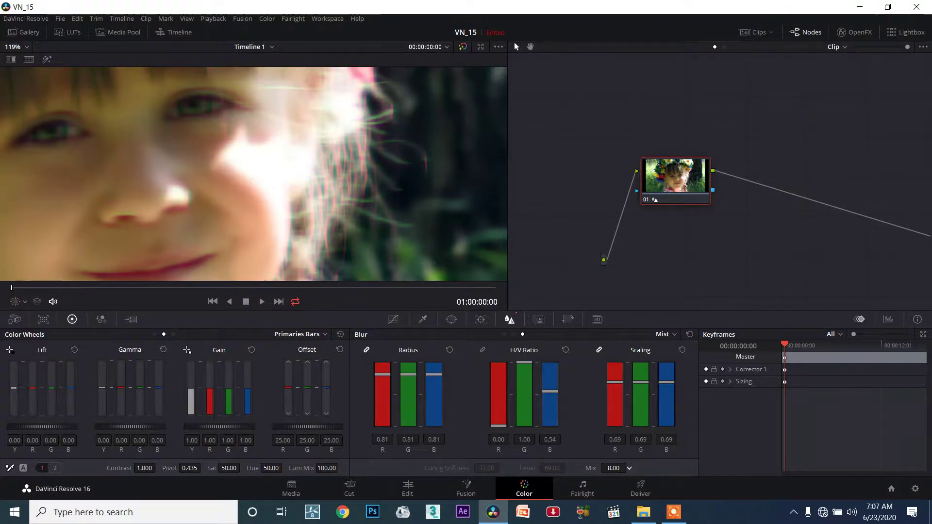
pyautogui.moveTo(639, 384); pyautogui.dragTo(641, 420)
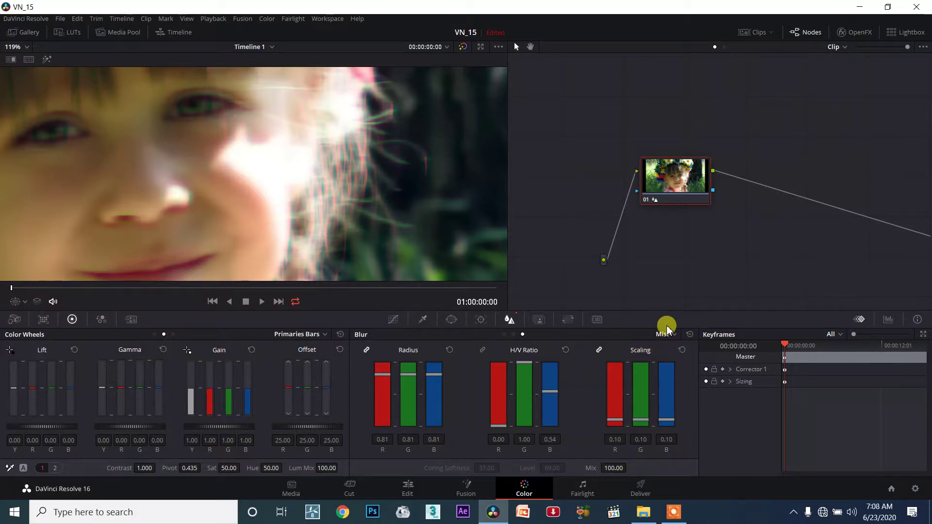
# - Zoom the viewer out and switch the palette mode from Mist back to Blur
pyautogui.scroll(-5, 401, 235)
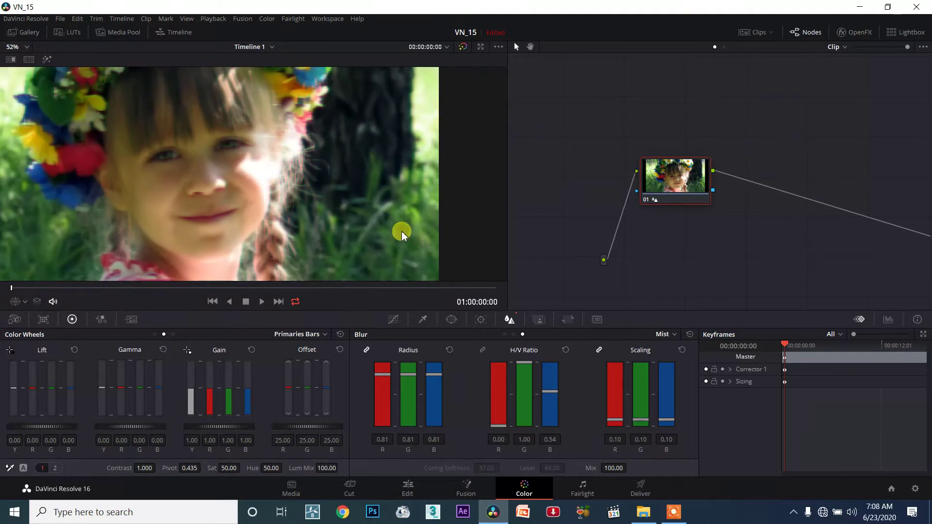
pyautogui.scroll(-2, 408, 237)
pyautogui.click(663, 334)
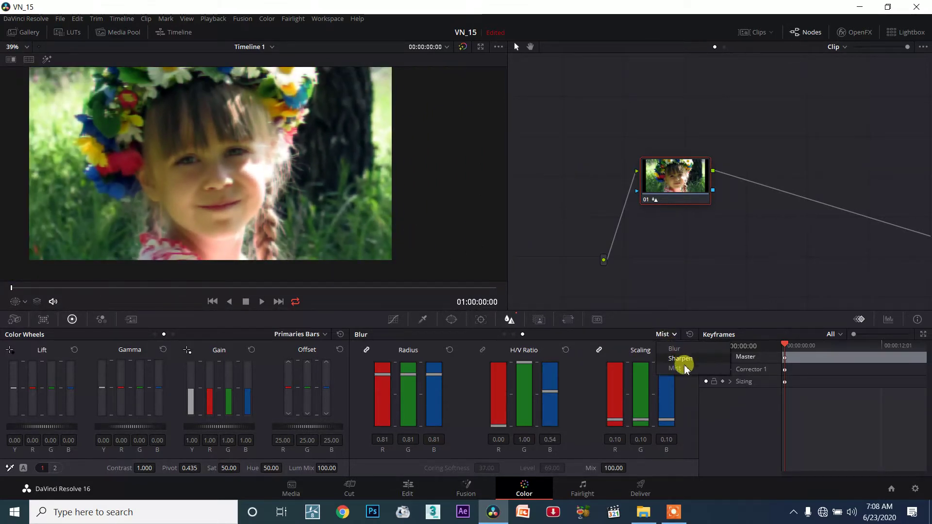
pyautogui.click(666, 349)
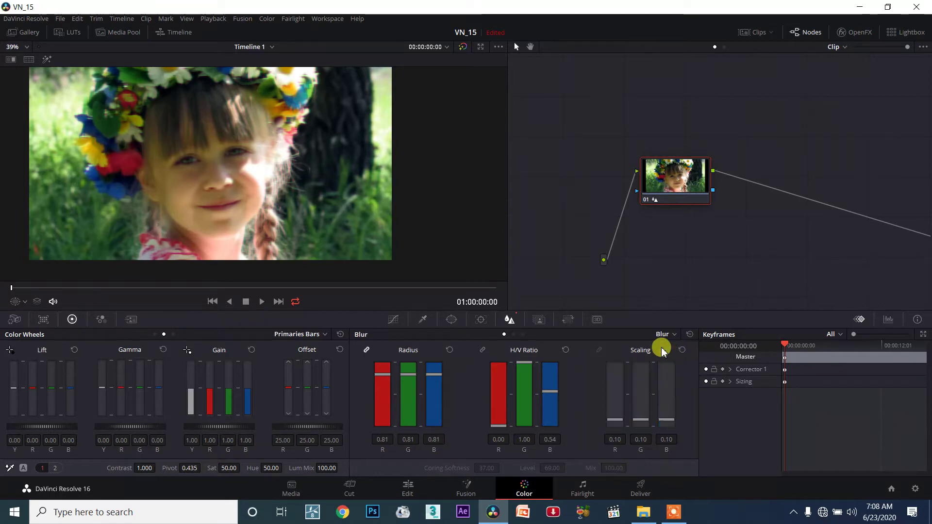